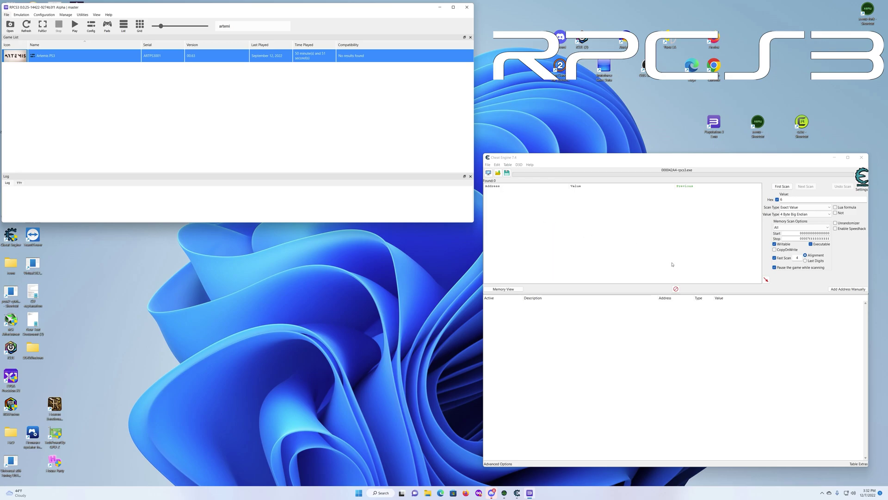
# - Open the Artemis PS3 install folder and go into USRDIR, then USERLIST
pyautogui.rightClick(68, 60)
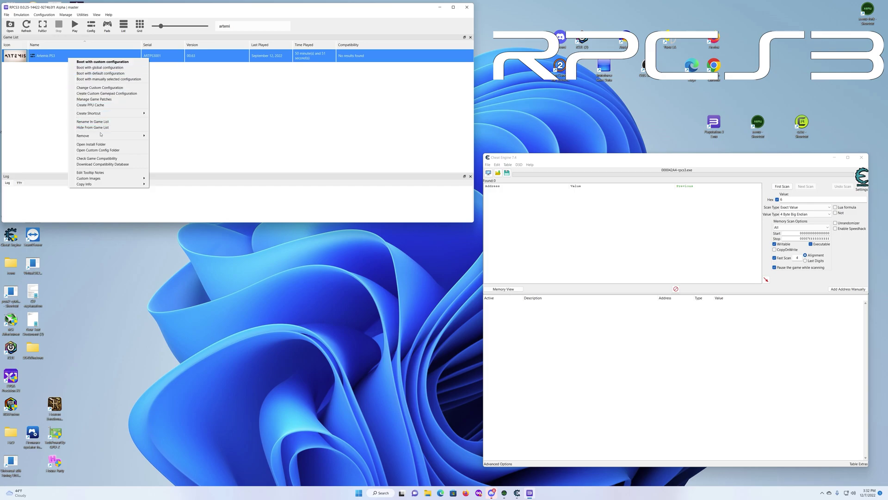
pyautogui.click(94, 146)
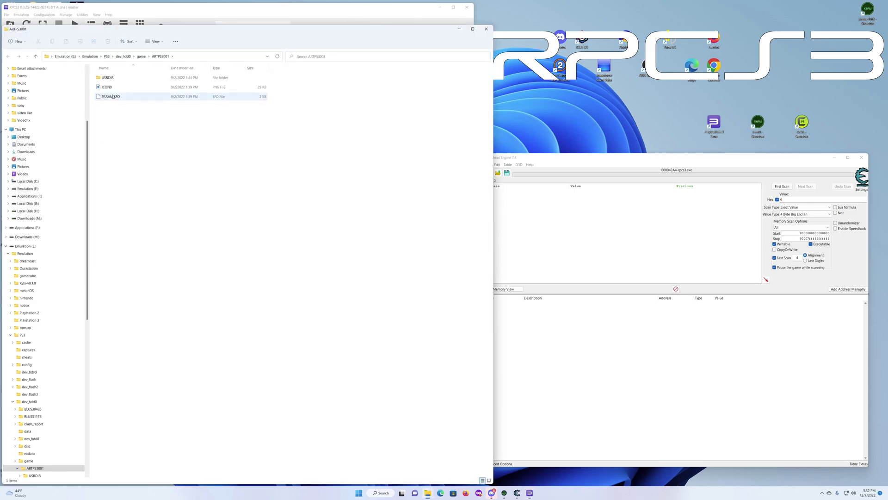
pyautogui.click(106, 78)
pyautogui.doubleClick(106, 79)
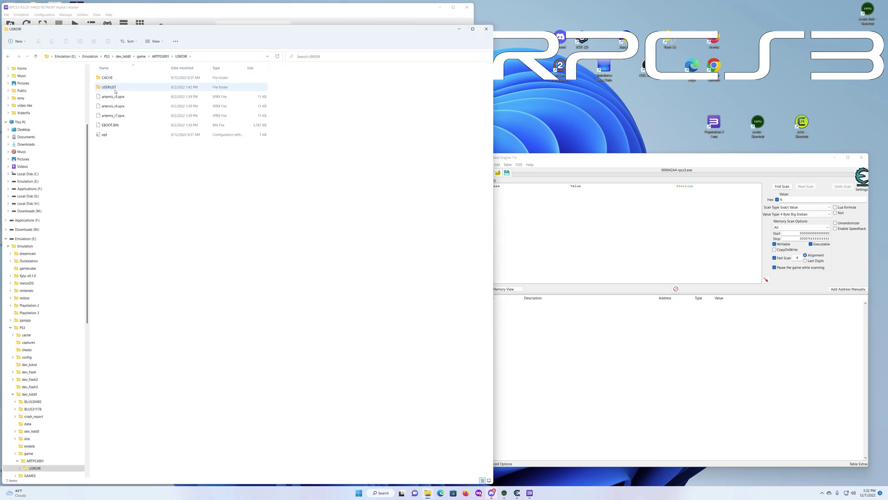
pyautogui.doubleClick(116, 88)
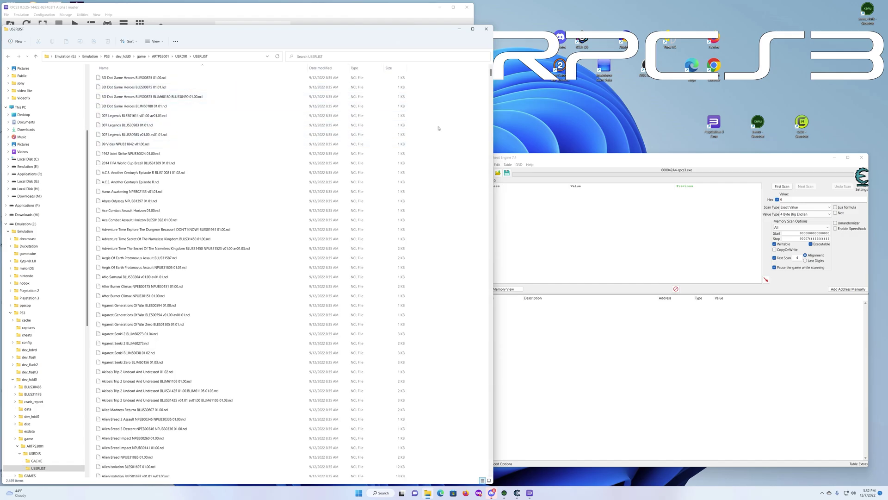
# - Scroll to and select The Godfather II BLES00477 01.00.ncl
pyautogui.moveTo(491, 74); pyautogui.dragTo(491, 352)
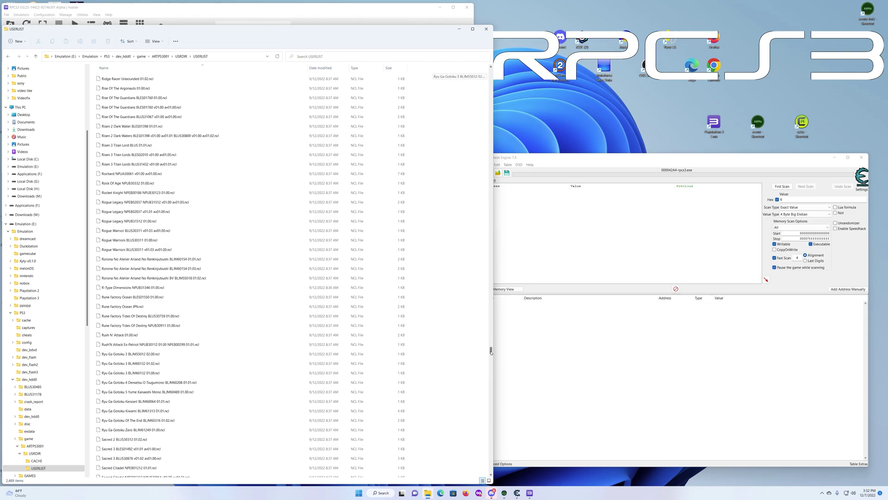
pyautogui.moveTo(491, 352); pyautogui.dragTo(493, 416)
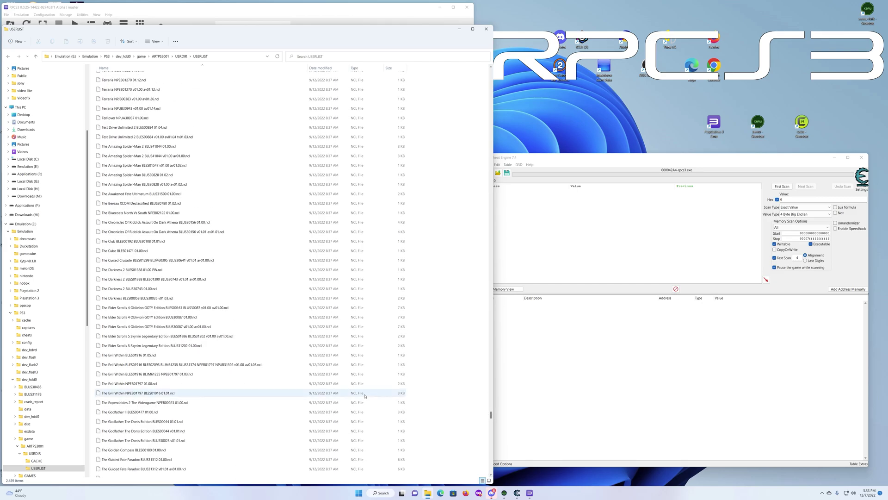
pyautogui.click(127, 412)
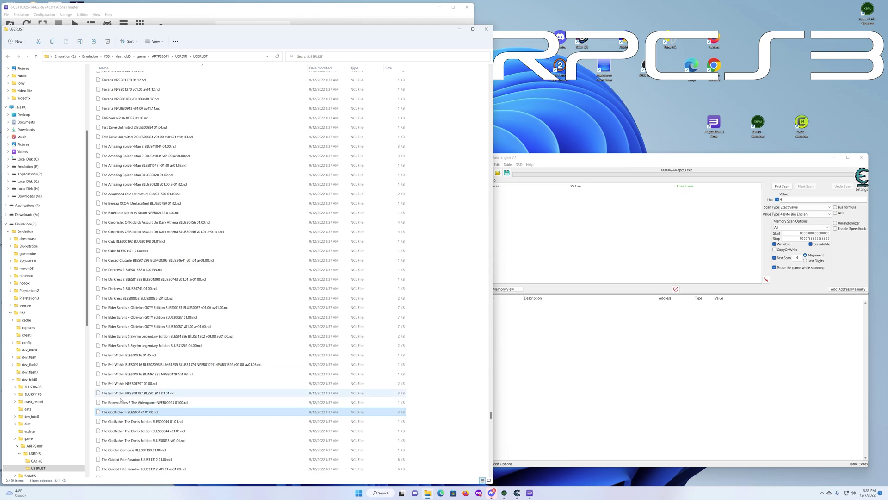
# - Open The Godfather II BLES00477 01.00.ncl in Notepad++ and minimize File Explorer
pyautogui.rightClick(115, 412)
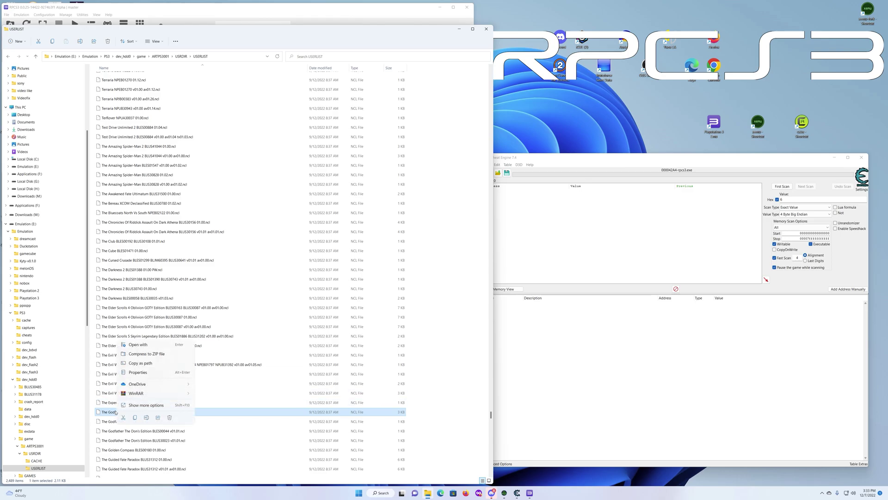
pyautogui.click(138, 406)
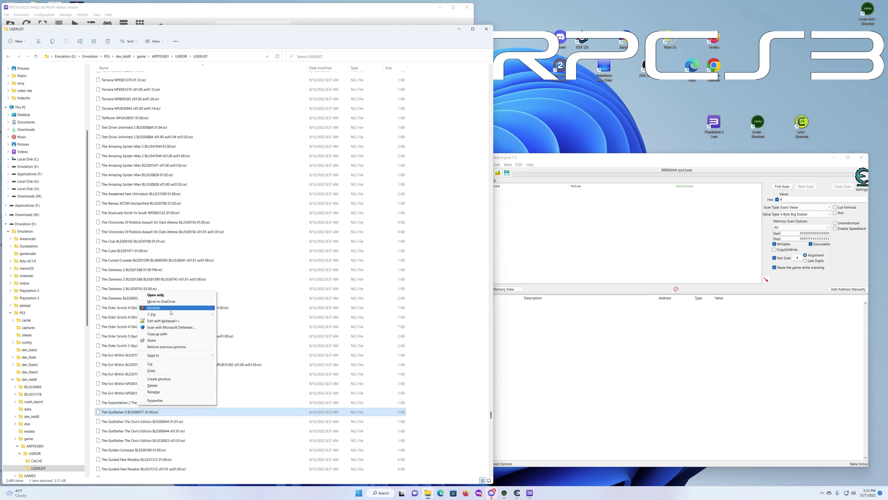
pyautogui.click(168, 321)
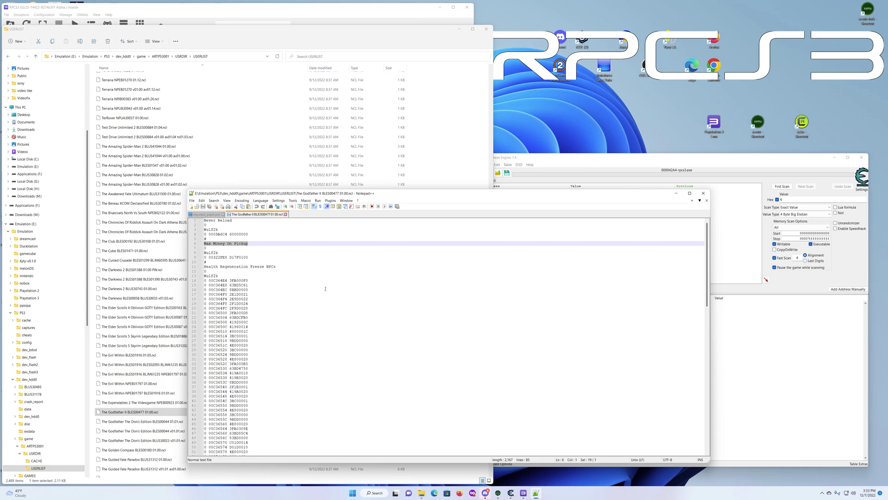
pyautogui.click(456, 29)
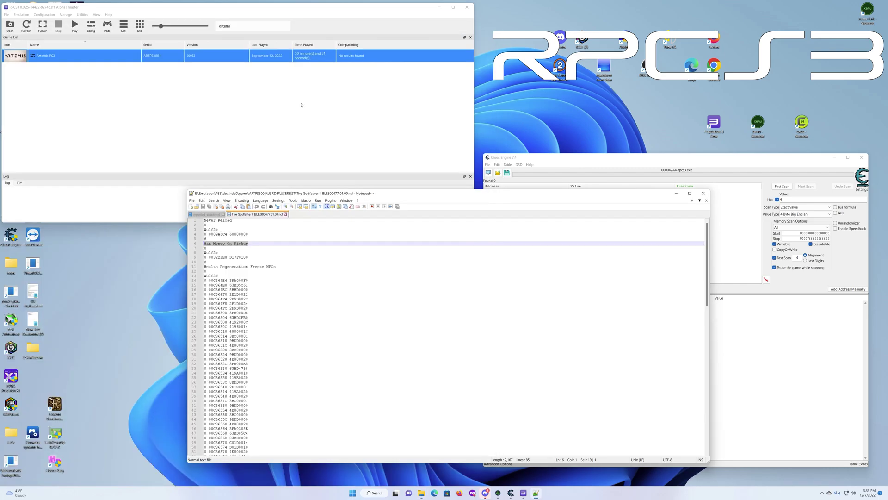
# - Filter RPCS3's game list to The Godfather II and boot it with custom configuration
pyautogui.moveTo(250, 28); pyautogui.dragTo(208, 28)
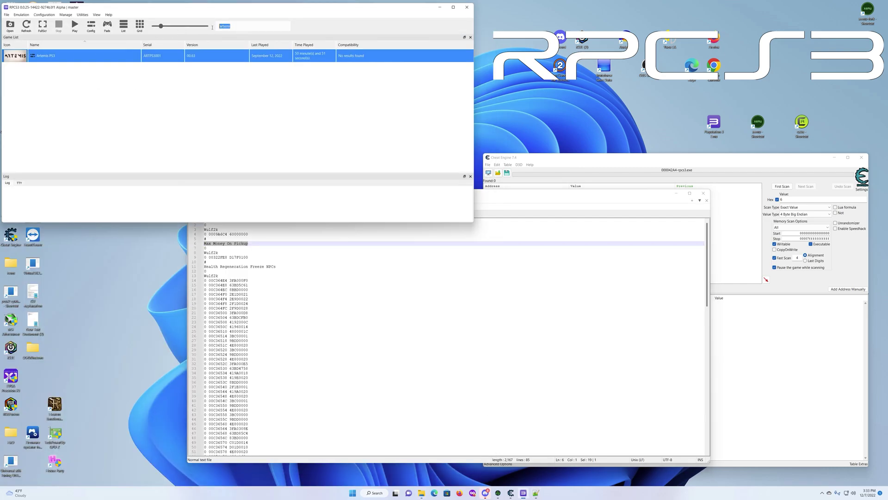
pyautogui.write('The Godfather™ II')
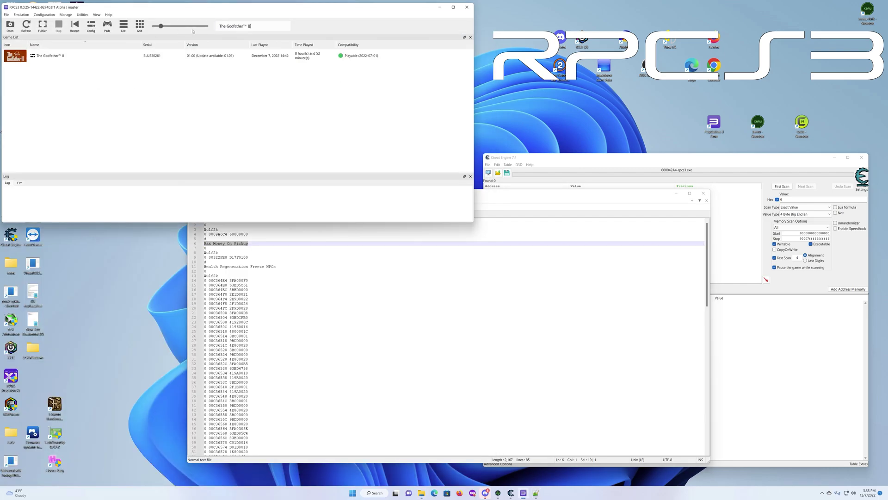
pyautogui.rightClick(61, 61)
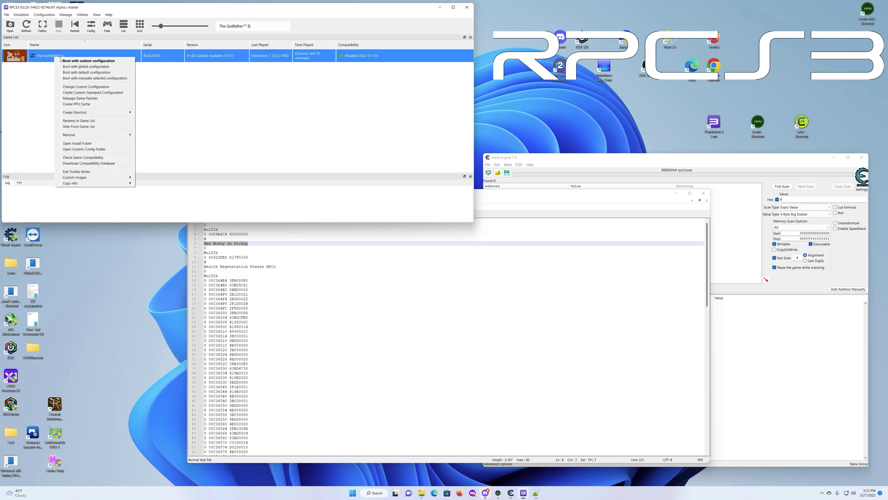
pyautogui.click(64, 61)
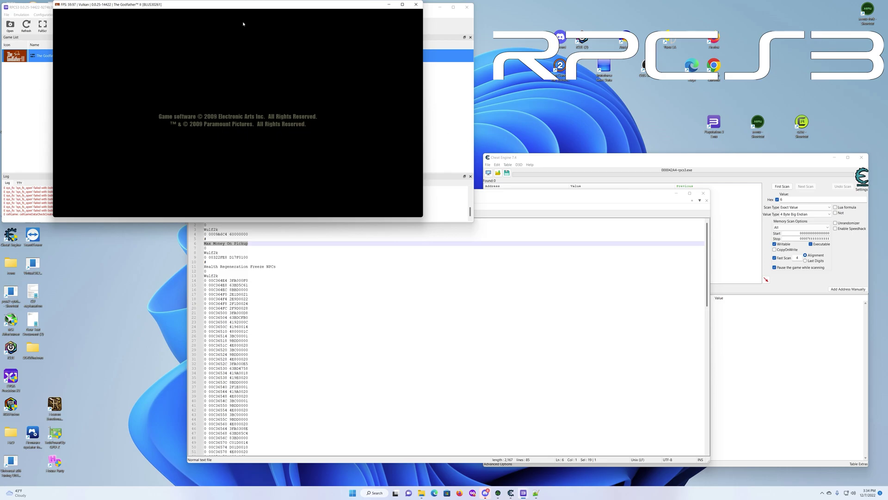
pyautogui.moveTo(212, 5); pyautogui.dragTo(176, 89)
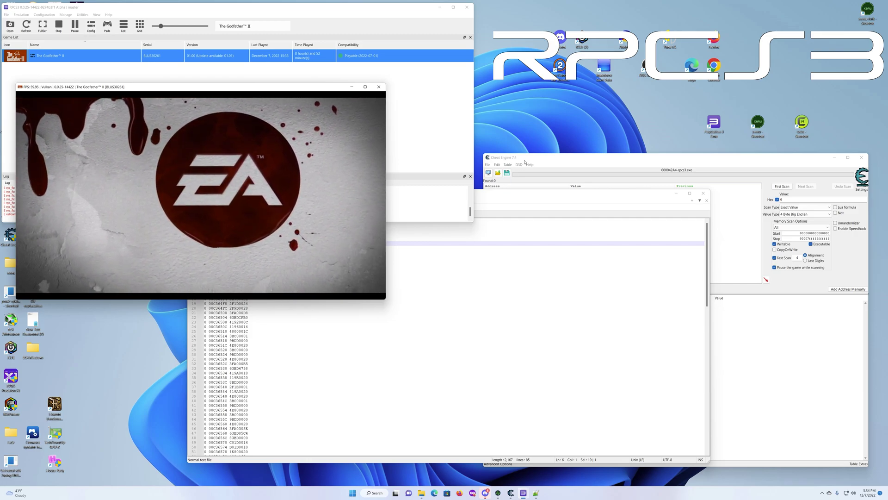
# - Attach Cheat Engine to the cheatengine-x86_64-SSE4-AVX2.exe process
pyautogui.click(525, 161)
pyautogui.click(488, 172)
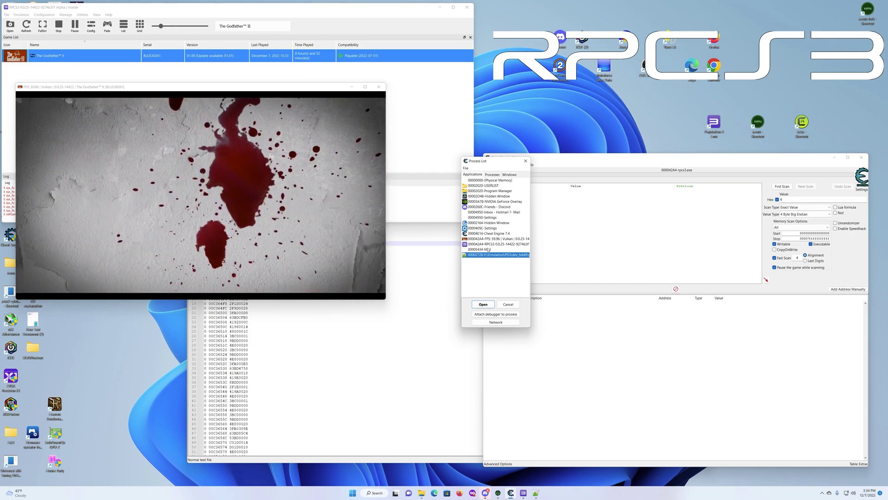
pyautogui.click(486, 234)
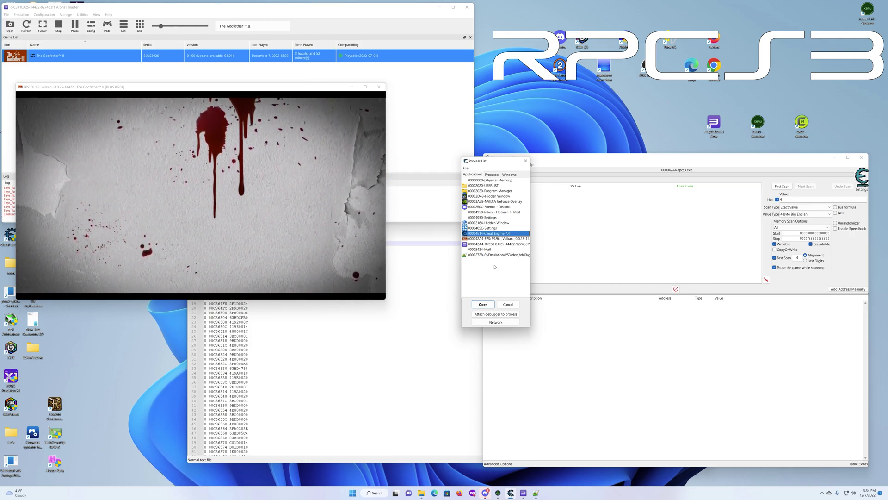
pyautogui.click(483, 305)
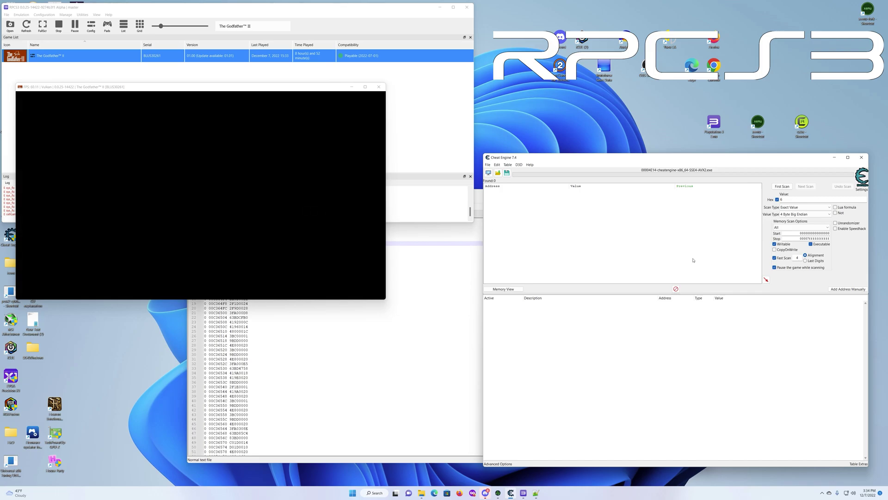
# - Start a manual address entry and paste 'Never Reload' from the cheat file as its description
pyautogui.click(842, 290)
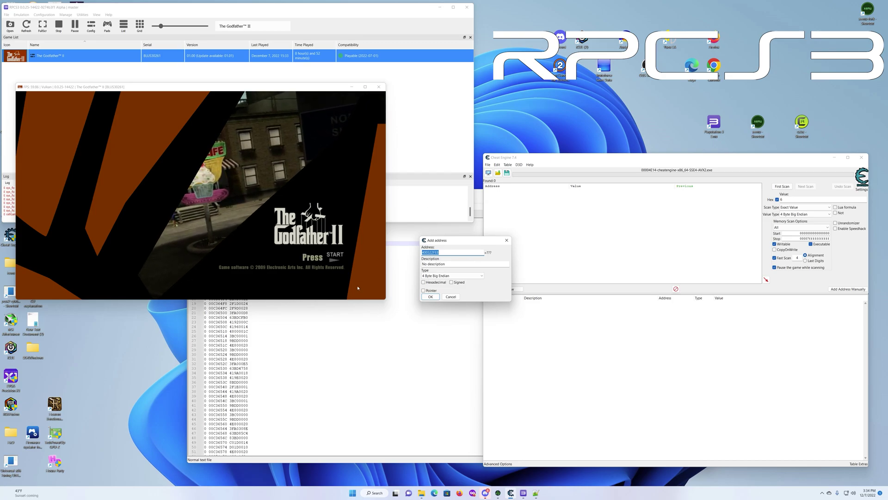
pyautogui.click(392, 308)
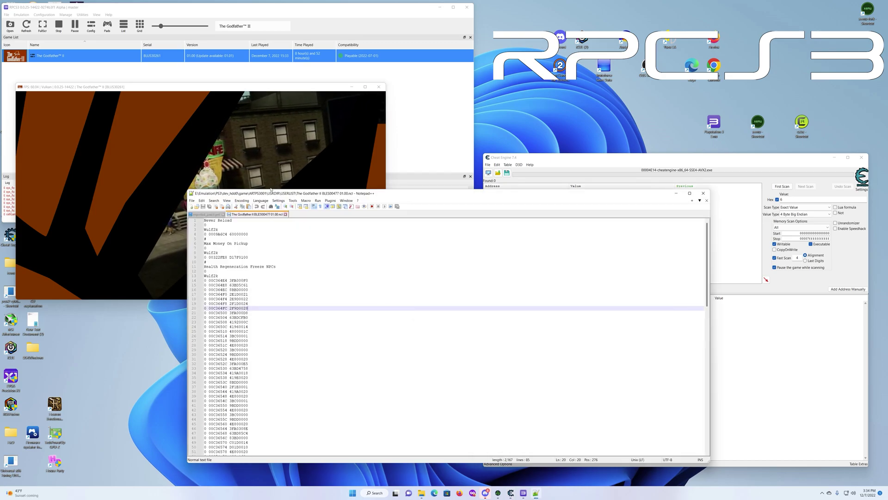
pyautogui.moveTo(266, 195); pyautogui.dragTo(578, 257)
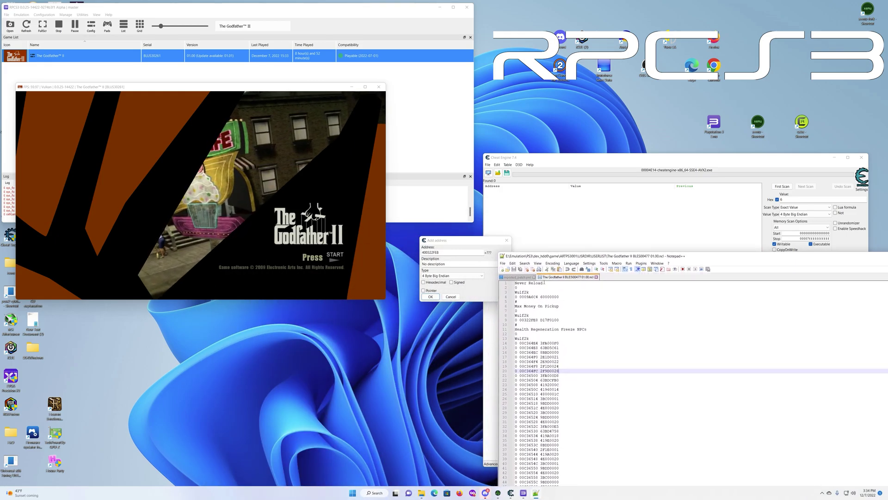
pyautogui.moveTo(545, 283); pyautogui.dragTo(515, 283)
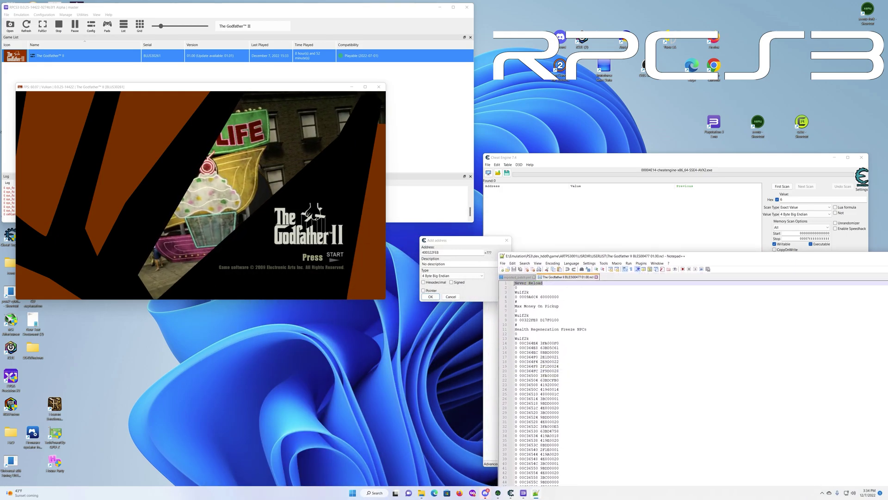
pyautogui.rightClick(522, 285)
pyautogui.click(536, 293)
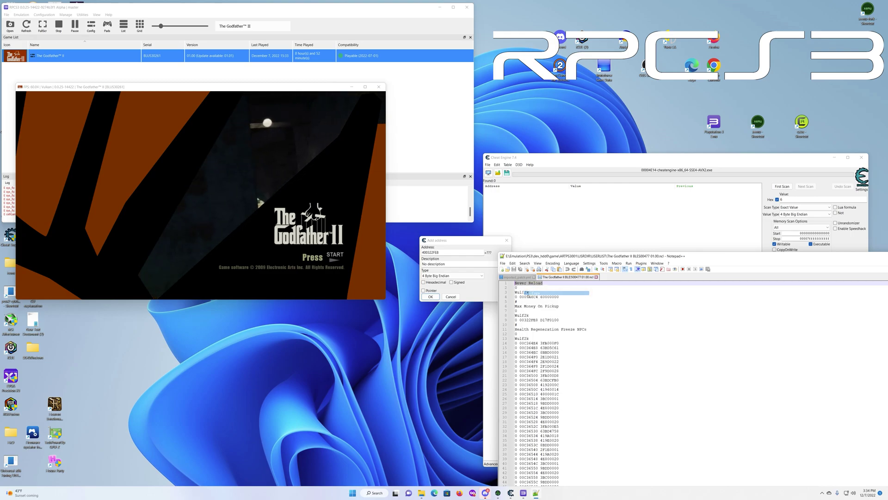
pyautogui.click(453, 263)
pyautogui.moveTo(453, 263); pyautogui.dragTo(404, 261)
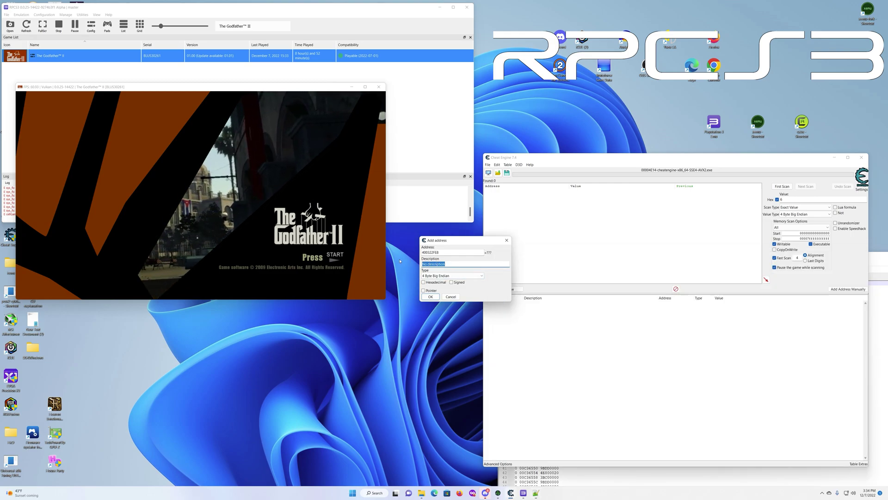
pyautogui.hotkey('ctrl', 'v')
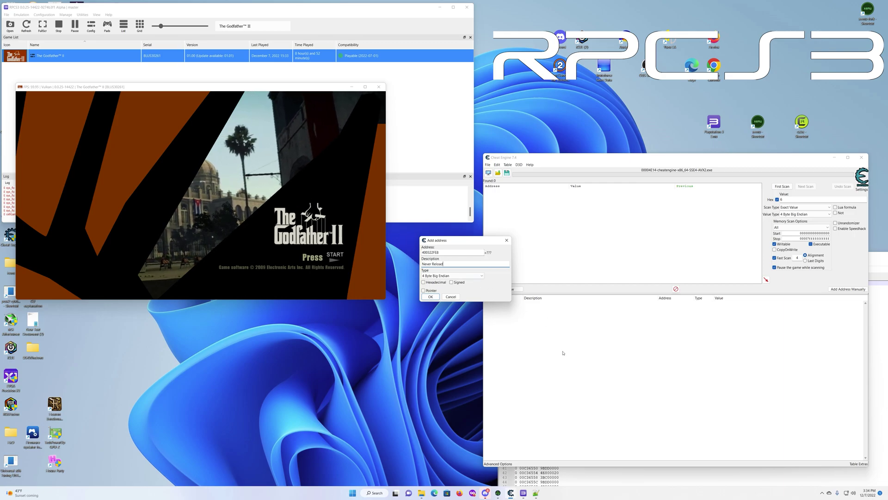
# - Copy address 0009A6C4 from line 4 and select the entry's existing Address text
pyautogui.click(609, 472)
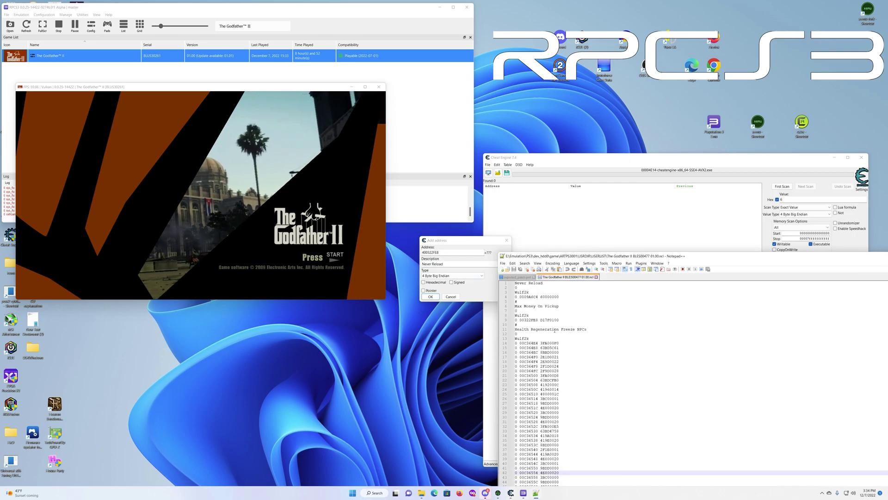
pyautogui.click(538, 297)
pyautogui.moveTo(538, 297); pyautogui.dragTo(519, 297)
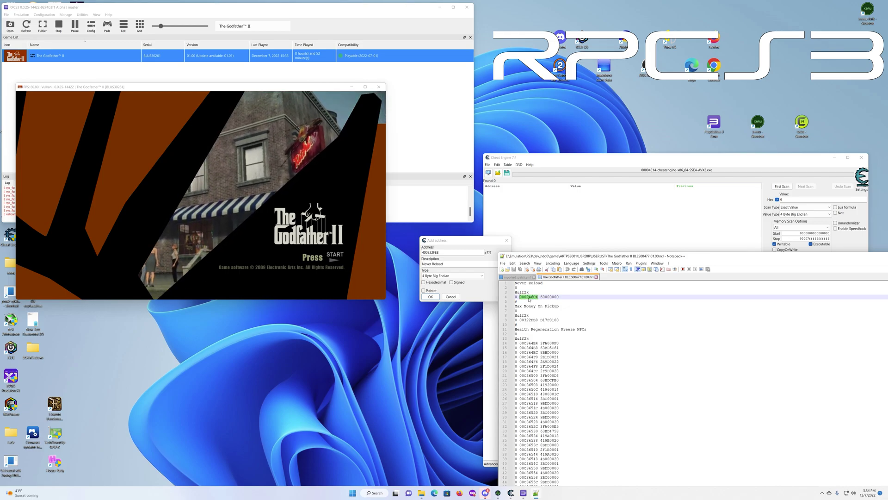
pyautogui.rightClick(528, 299)
pyautogui.click(544, 307)
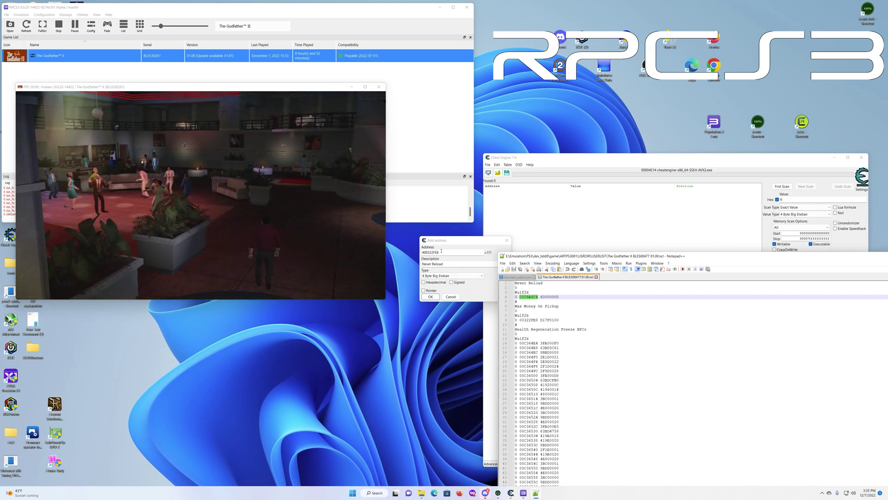
pyautogui.click(441, 252)
pyautogui.moveTo(441, 253); pyautogui.dragTo(416, 253)
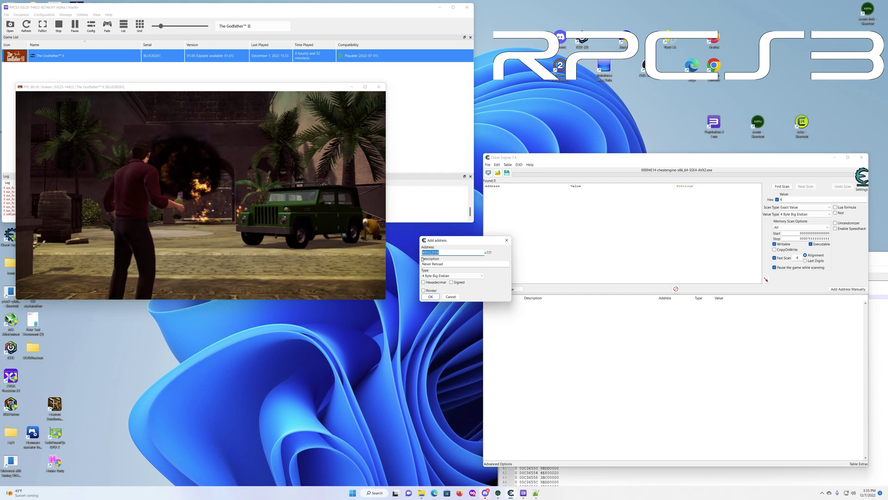
pyautogui.hotkey('alt', 'Tab')
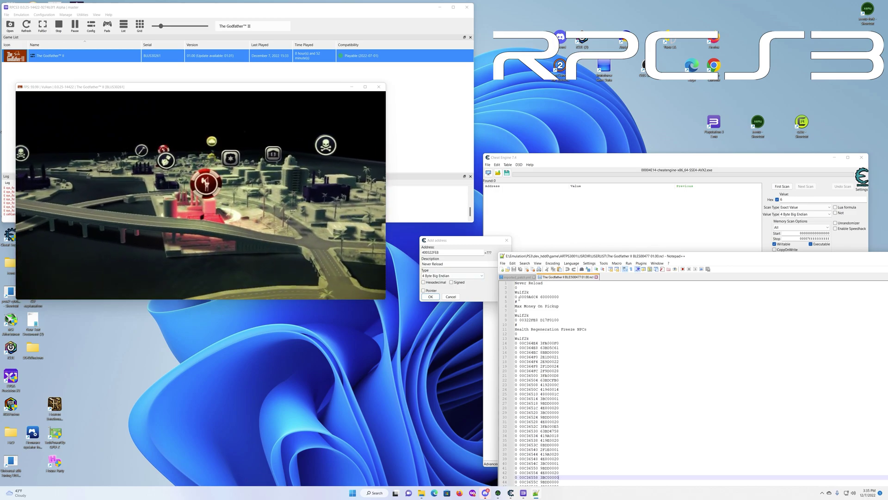
# - Enter address 40009A6C4 as hexadecimal and add the Never Reload entry
pyautogui.moveTo(539, 298); pyautogui.dragTo(519, 296)
pyautogui.rightClick(535, 299)
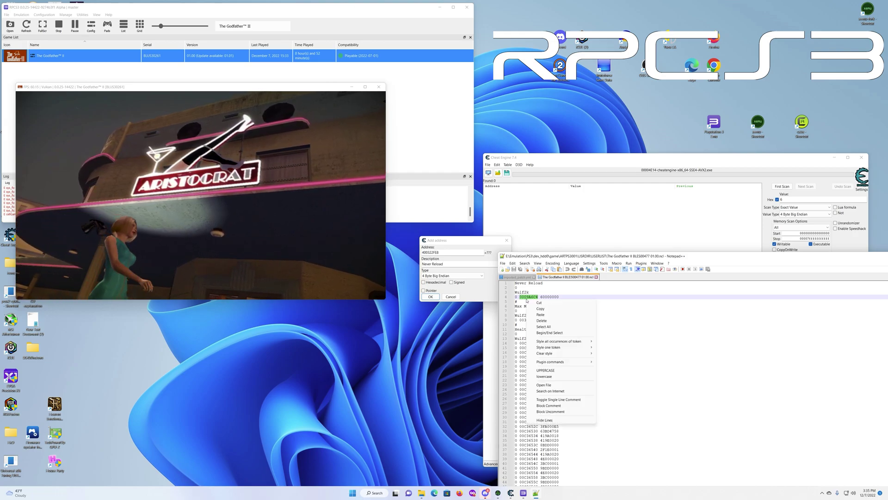
pyautogui.click(537, 309)
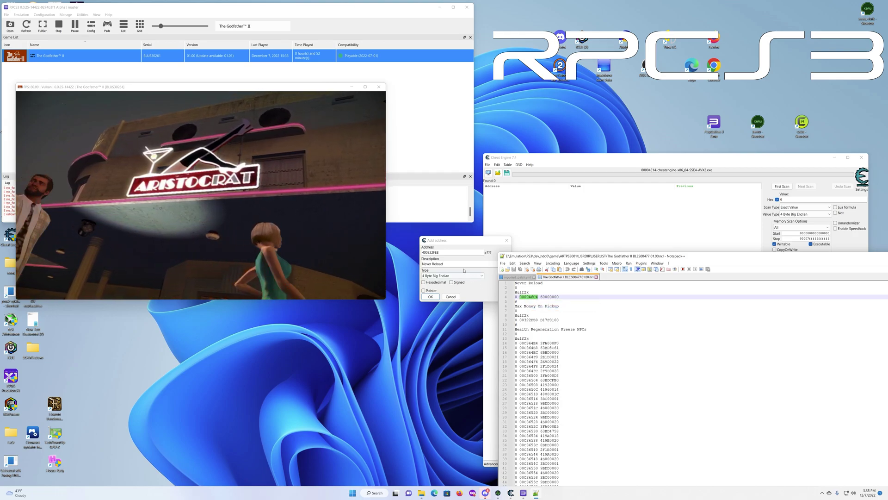
pyautogui.click(444, 252)
pyautogui.moveTo(444, 252); pyautogui.dragTo(415, 253)
pyautogui.write('4')
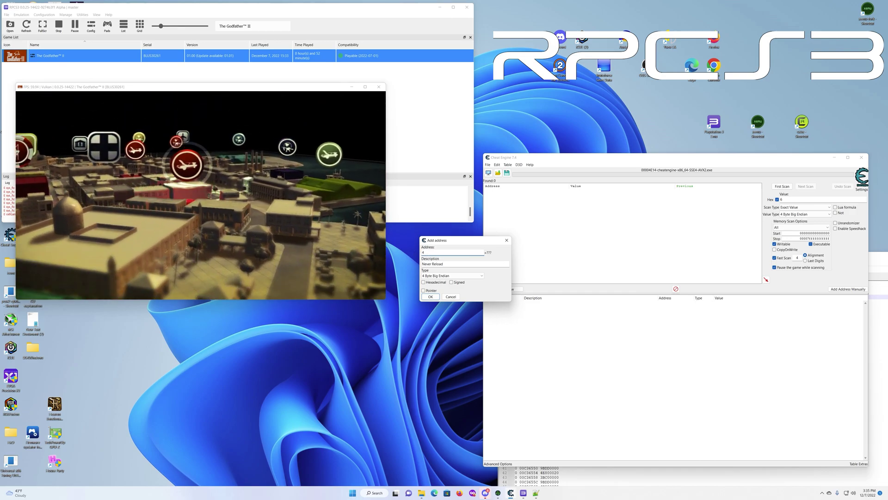
pyautogui.write('0009A6C4')
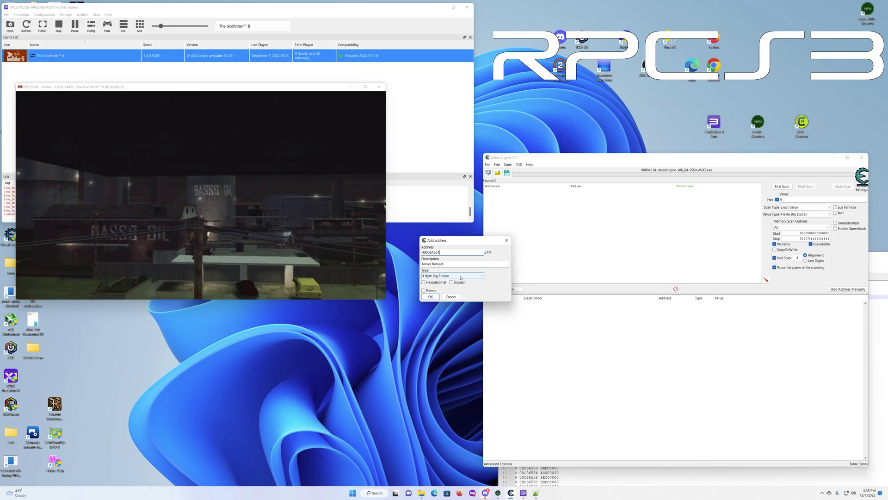
pyautogui.click(435, 283)
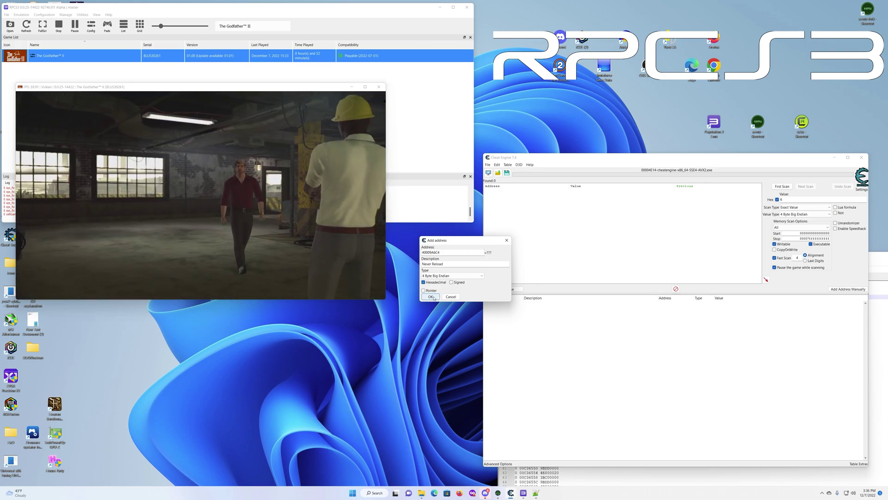
pyautogui.click(431, 296)
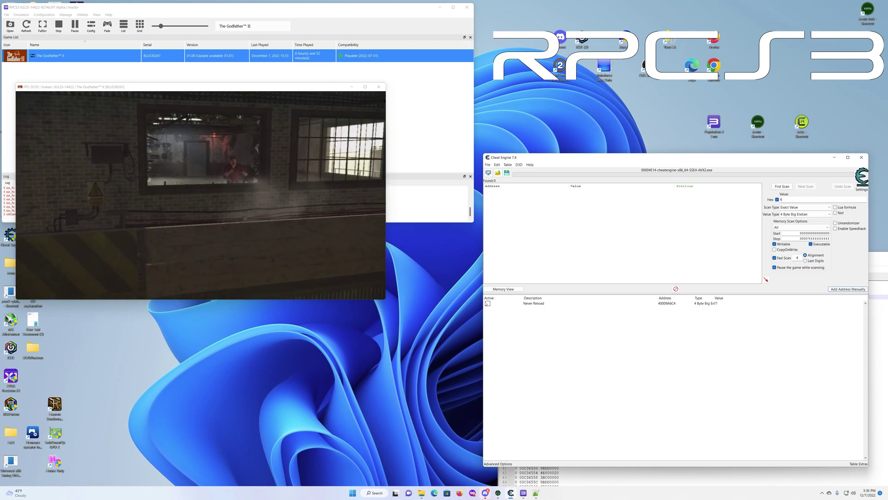
# - Attach to the RPCS3 game process, keep the address list, and select the Never Reload row
pyautogui.click(488, 173)
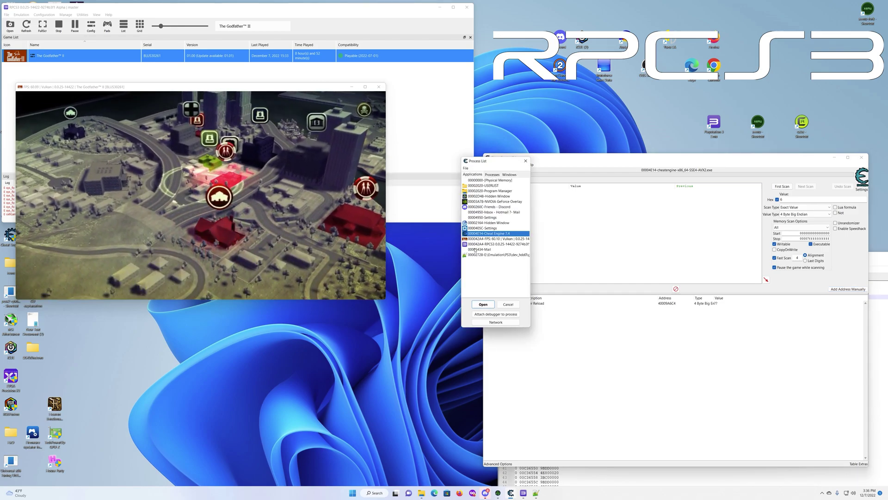
pyautogui.click(479, 245)
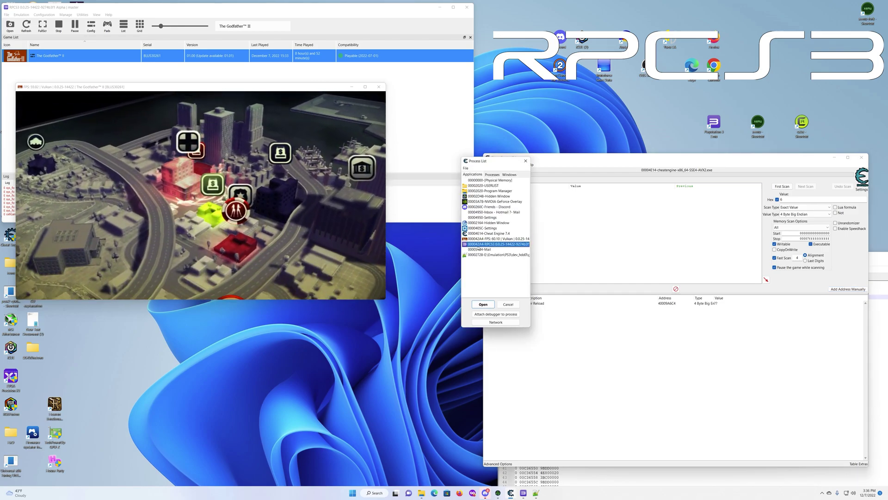
pyautogui.click(481, 239)
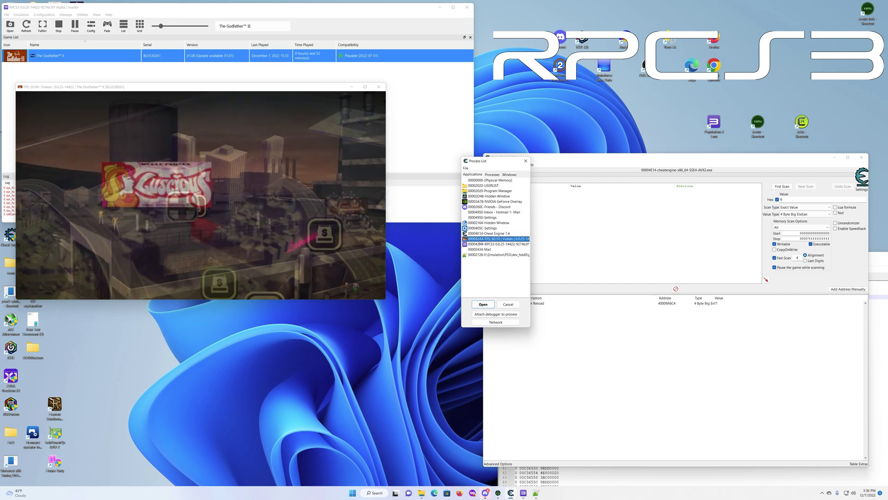
pyautogui.click(481, 304)
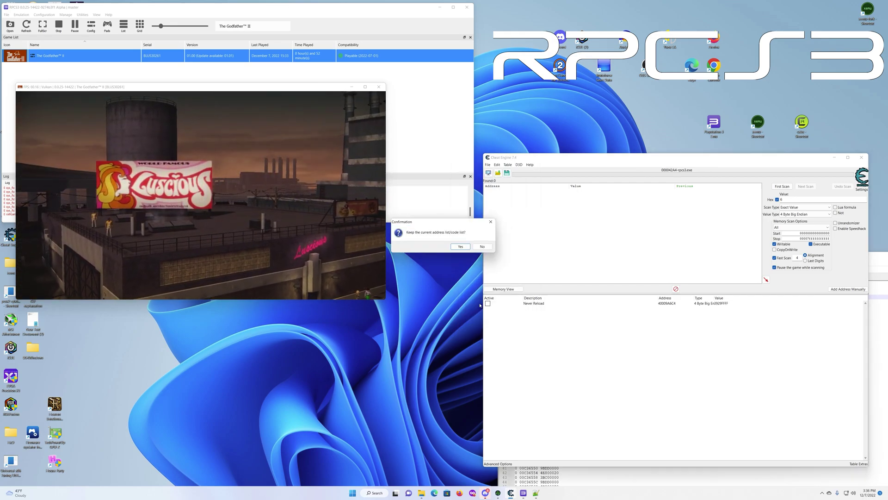
pyautogui.click(460, 246)
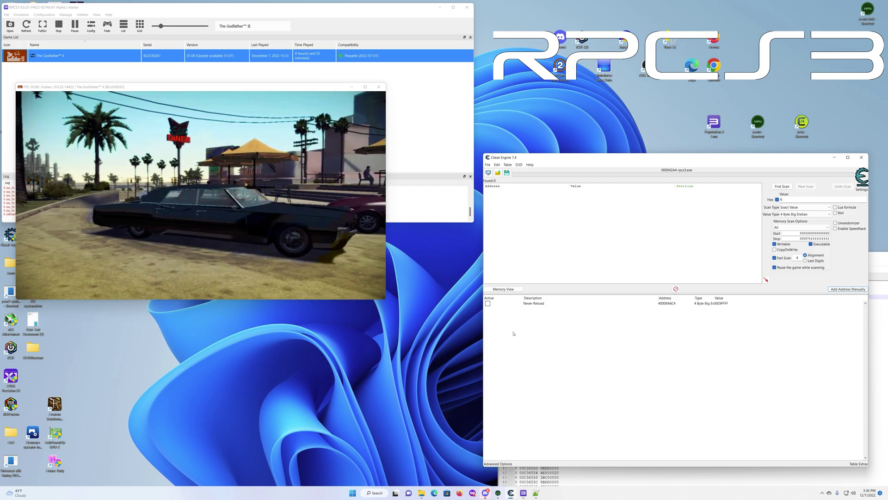
pyautogui.click(488, 304)
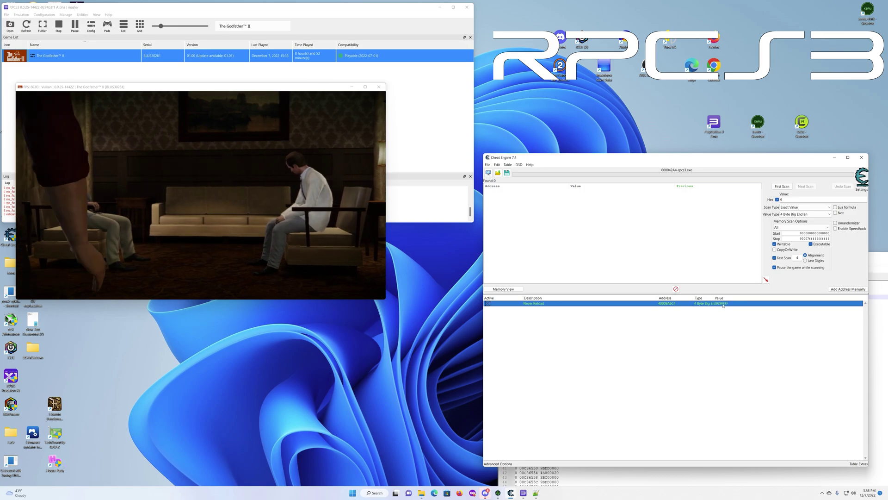
# - Copy 60000000 from line 4 and set it as the Never Reload entry's value
pyautogui.click(644, 481)
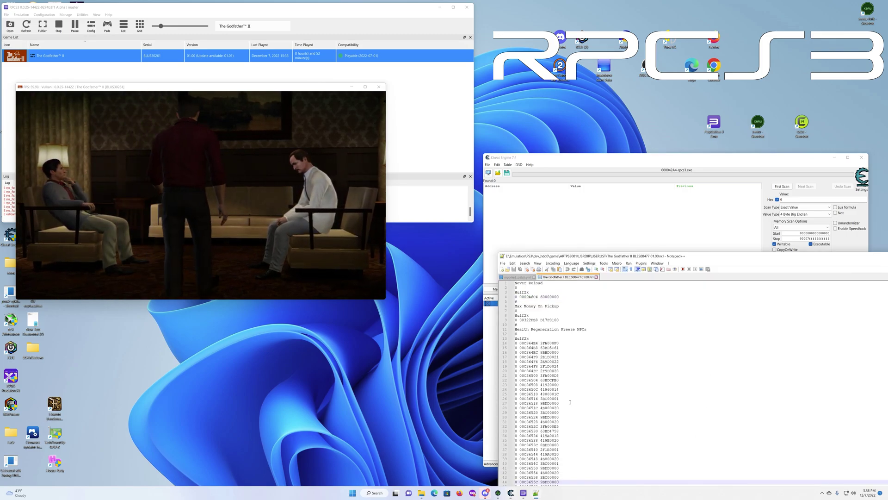
pyautogui.moveTo(560, 298); pyautogui.dragTo(542, 296)
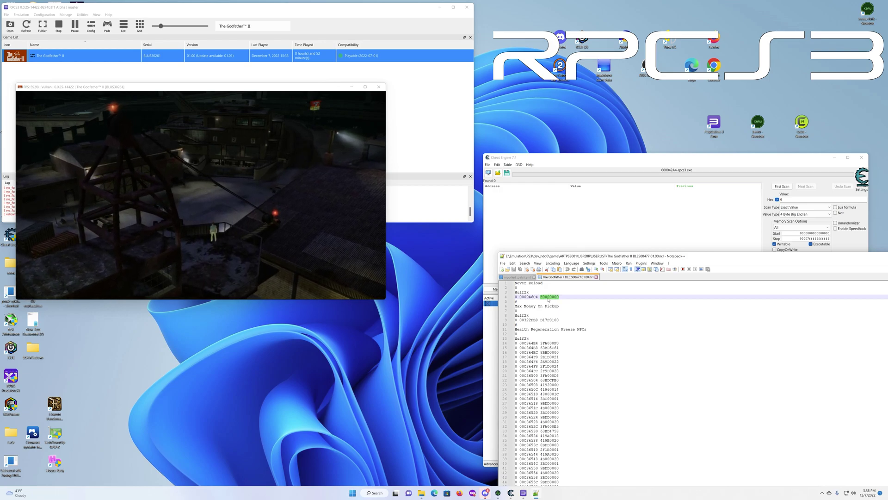
pyautogui.rightClick(549, 300)
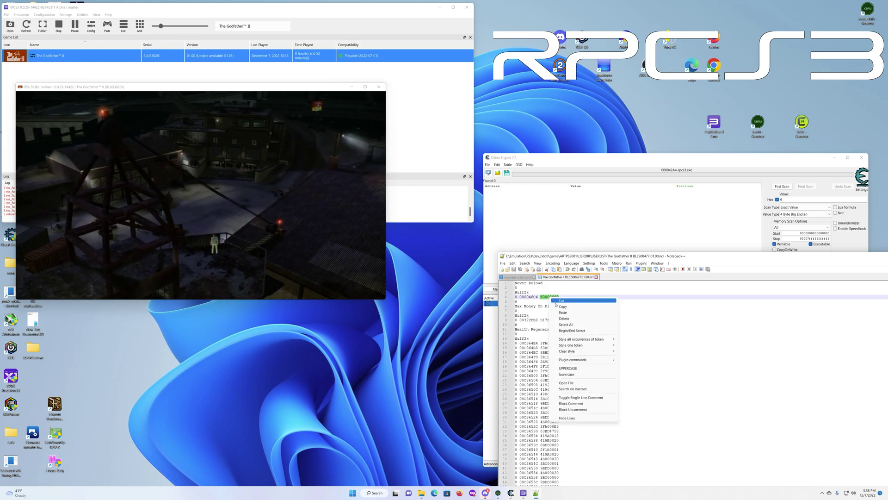
pyautogui.click(559, 306)
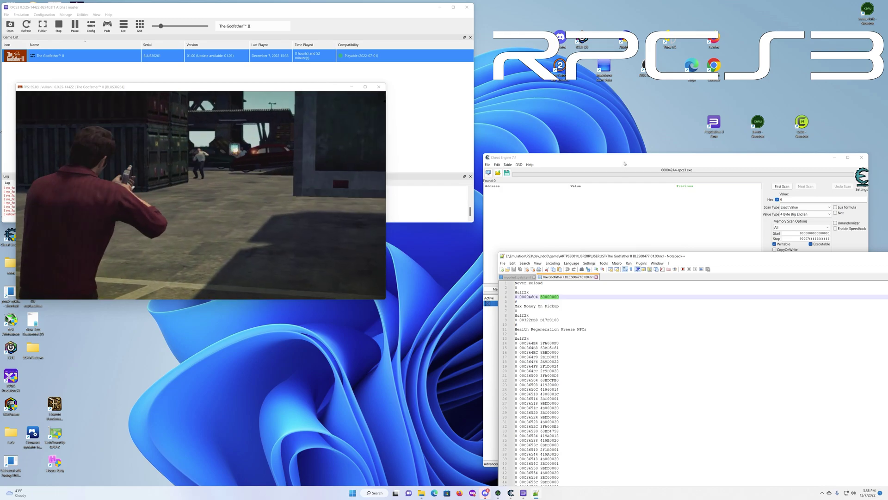
pyautogui.click(625, 168)
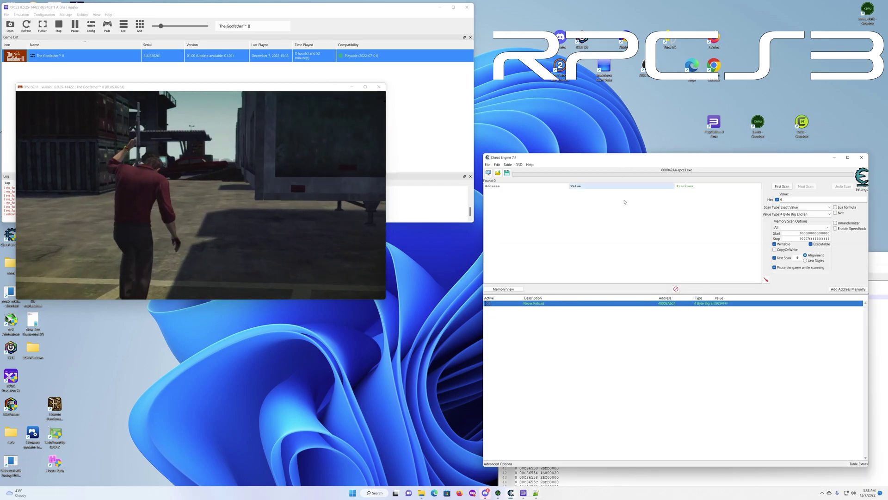
pyautogui.doubleClick(722, 304)
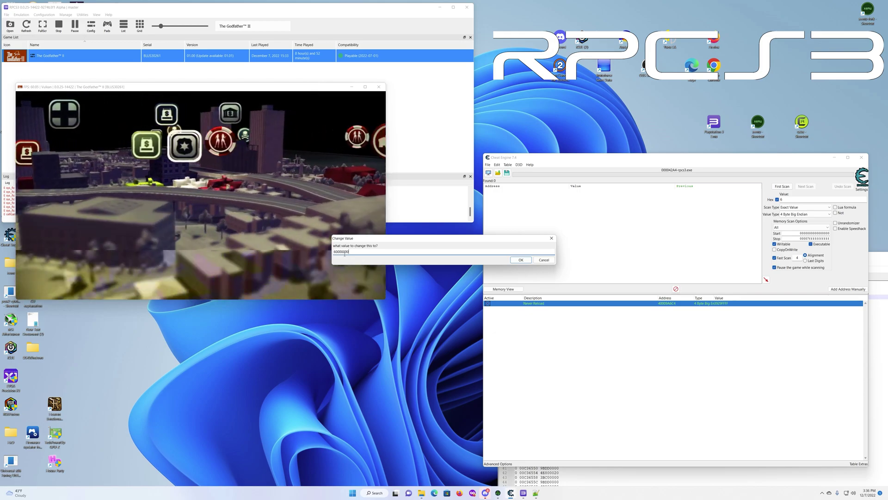
pyautogui.click(517, 260)
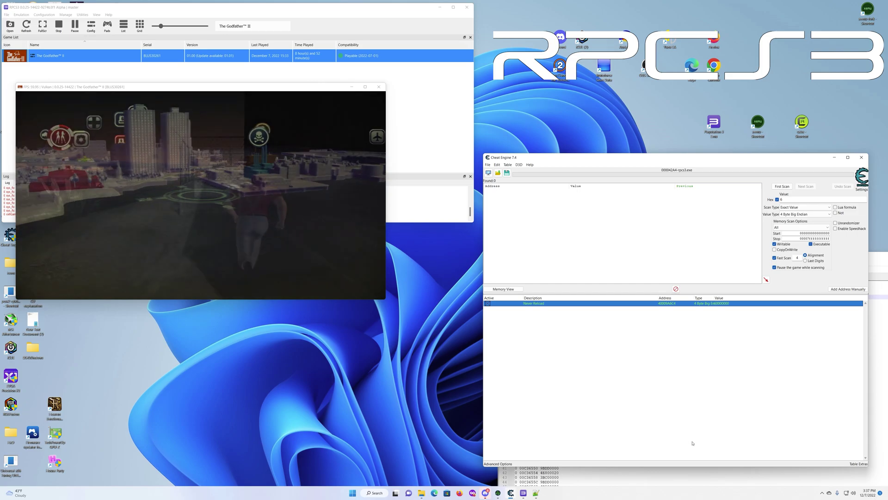
pyautogui.click(686, 481)
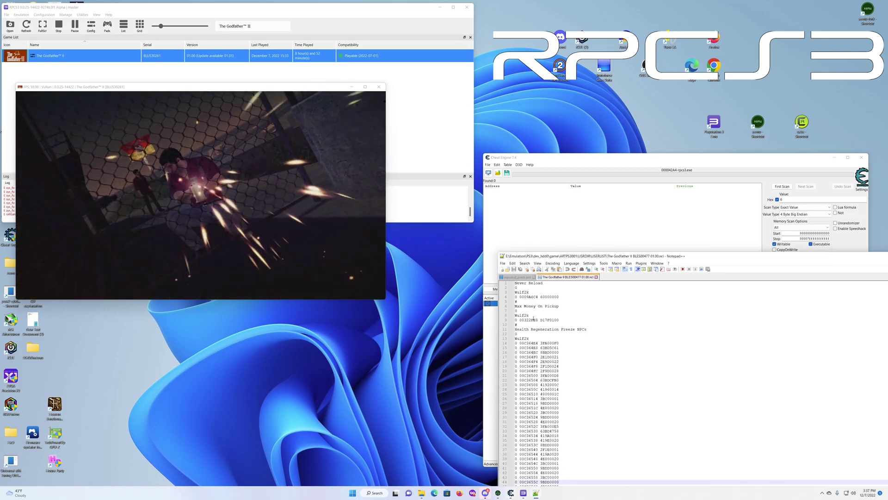
# - Copy the Max Money On Pickup address 00322FE8 from line 9 and return to Cheat Engine
pyautogui.moveTo(538, 319); pyautogui.dragTo(519, 320)
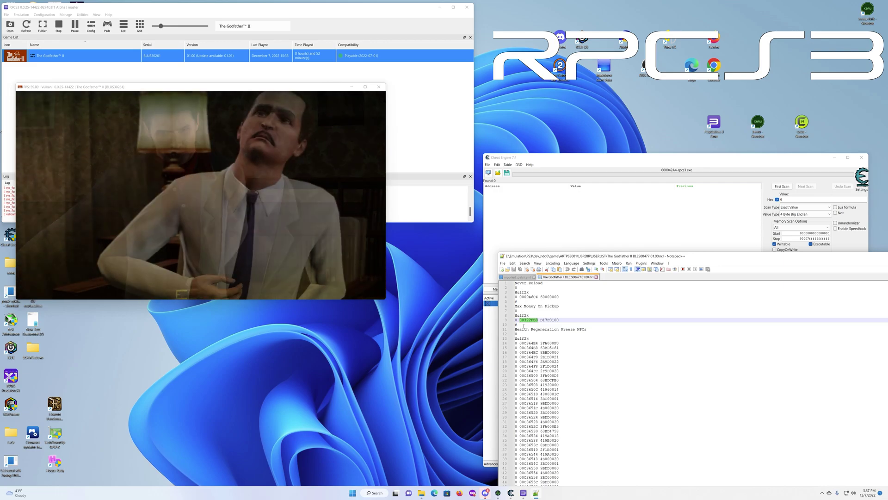
pyautogui.rightClick(530, 320)
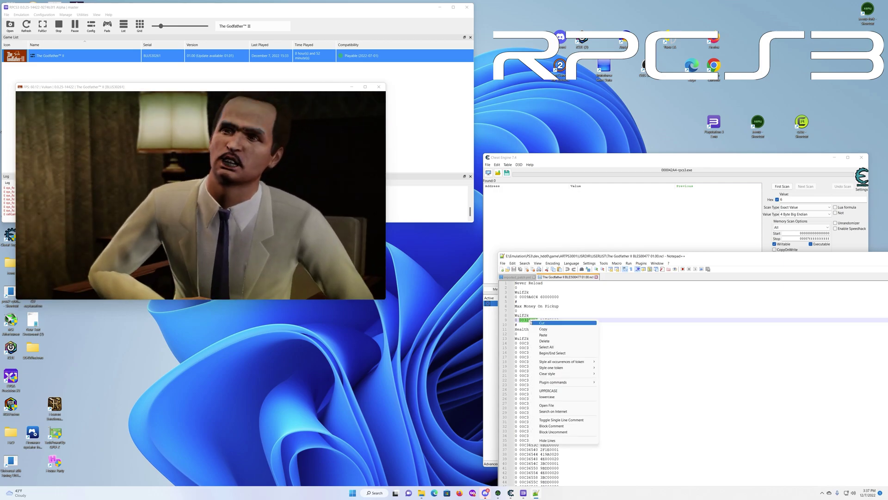
pyautogui.click(542, 329)
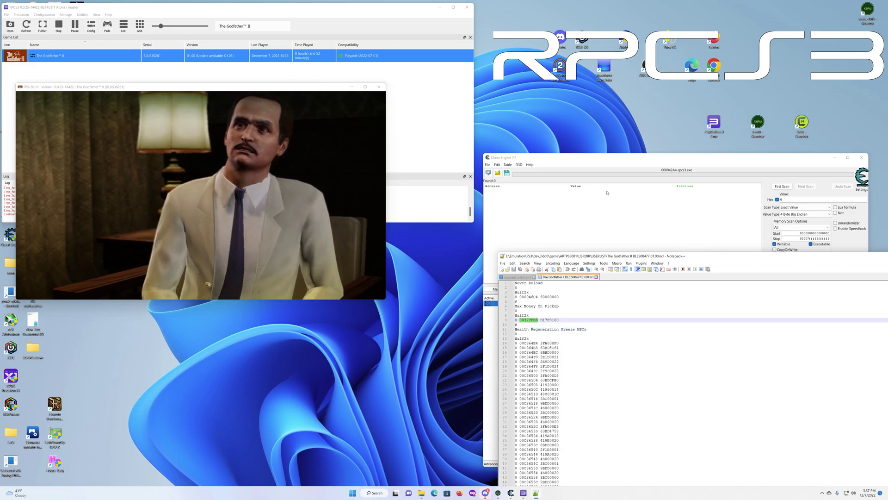
pyautogui.click(628, 170)
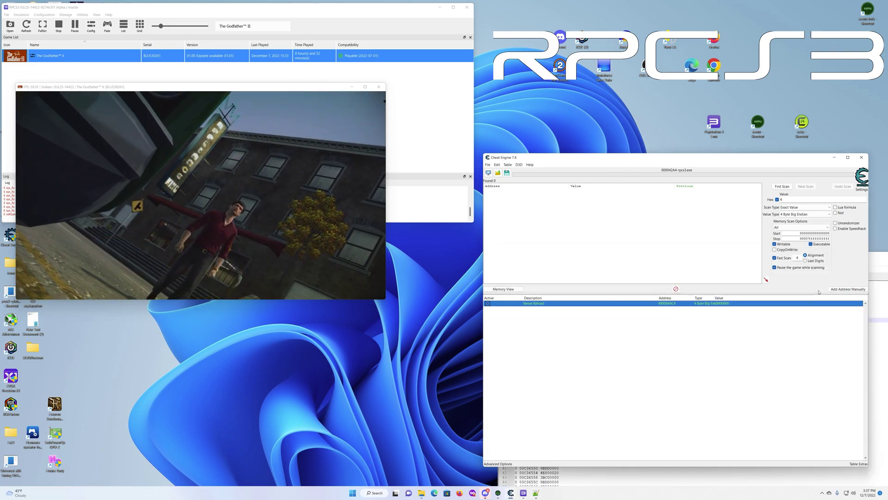
# - Start a new manual address entry with address 400322FE8
pyautogui.click(841, 289)
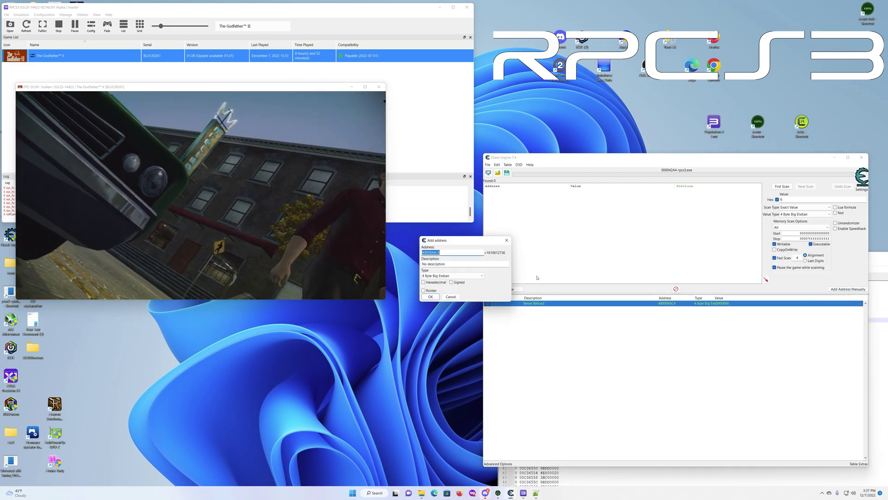
pyautogui.click(449, 252)
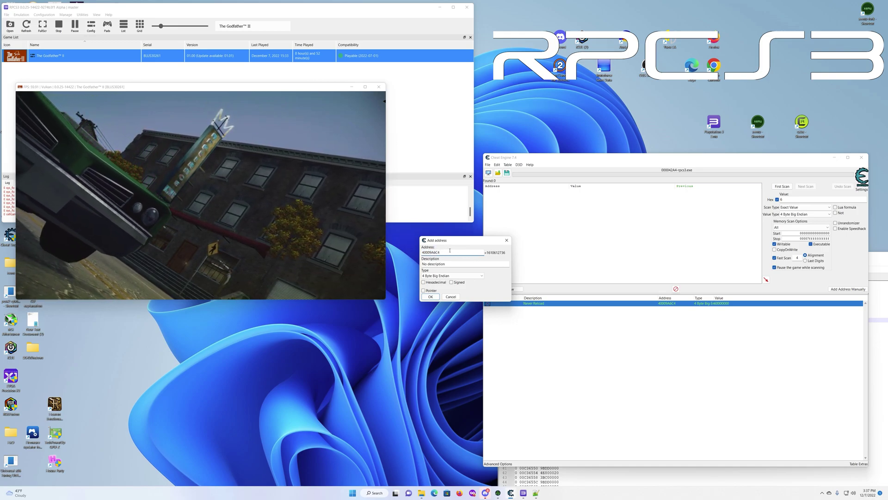
pyautogui.moveTo(448, 252); pyautogui.dragTo(397, 247)
pyautogui.press('BackSpace')
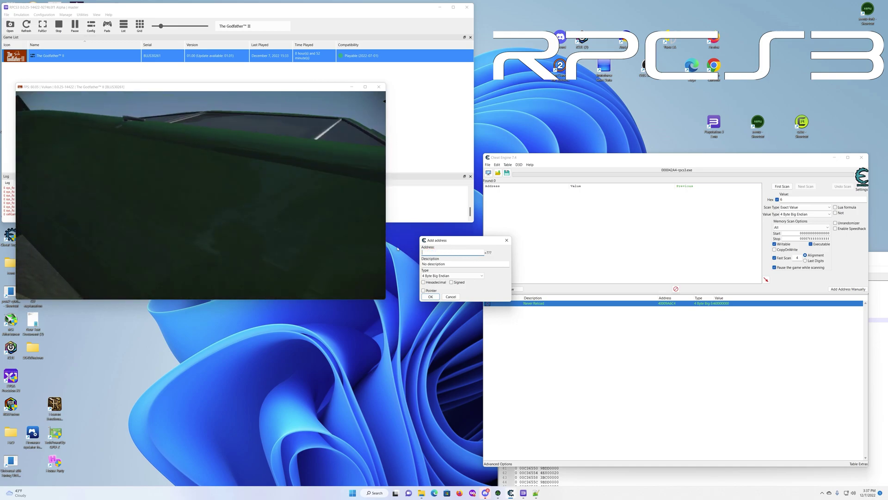
pyautogui.write('00322FE')
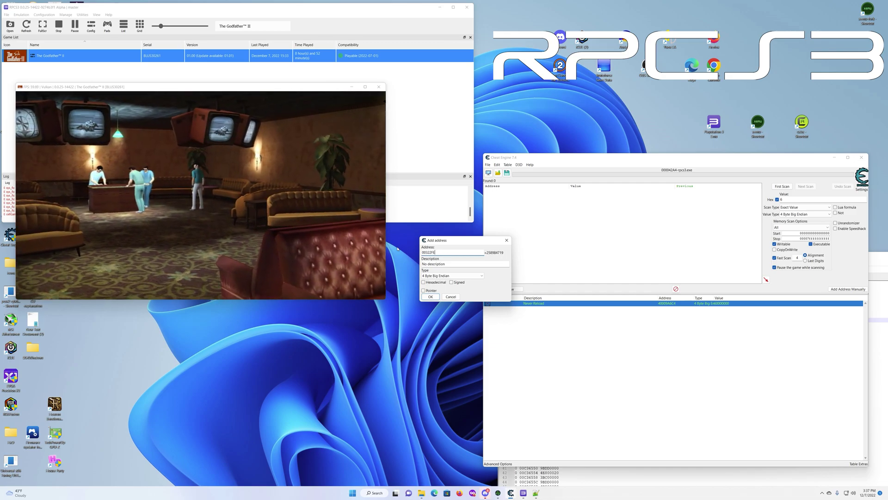
pyautogui.press('BackSpace')
pyautogui.press('BackSpace')
pyautogui.press('BackSpace')
pyautogui.press('BackSpace')
pyautogui.press('BackSpace')
pyautogui.press('BackSpace')
pyautogui.press('BackSpace')
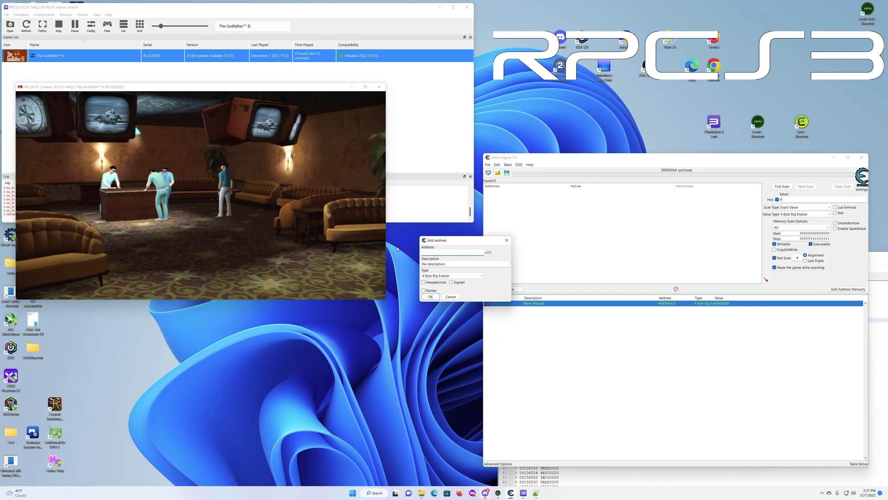
pyautogui.write('400322FE8')
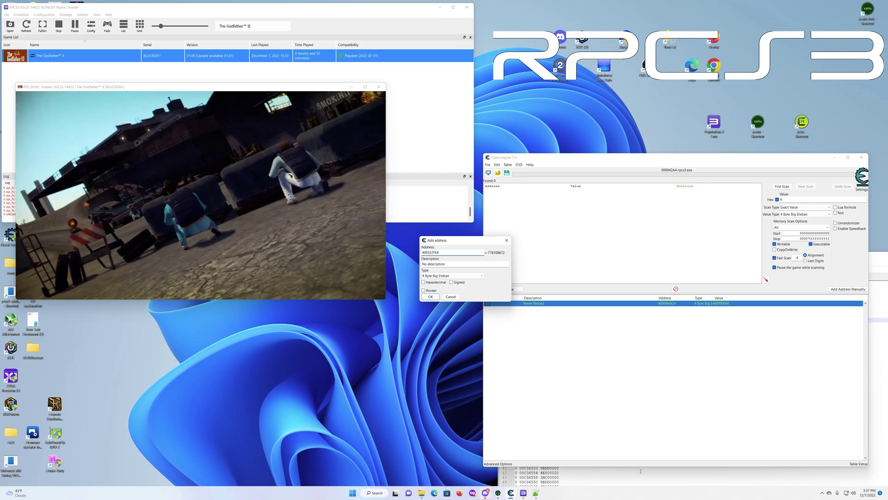
# - Paste 'Max Money On Pickup' as the description and tick Hexadecimal
pyautogui.click(641, 471)
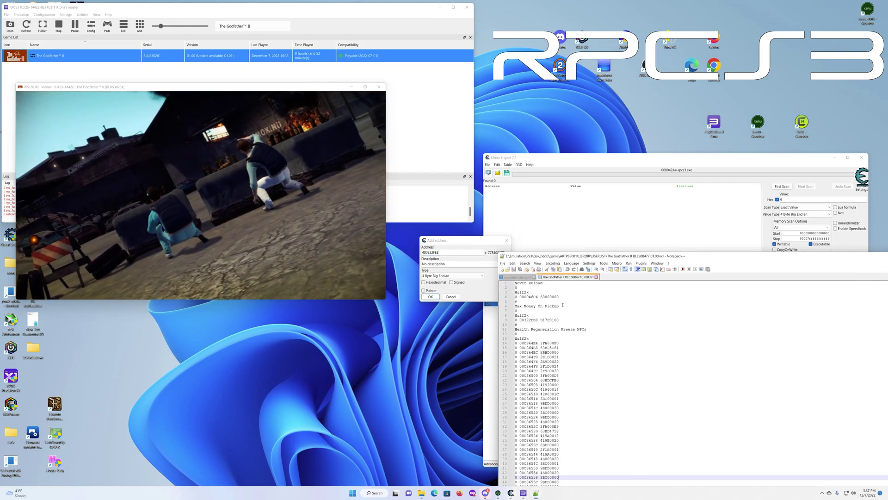
pyautogui.moveTo(563, 305); pyautogui.dragTo(515, 306)
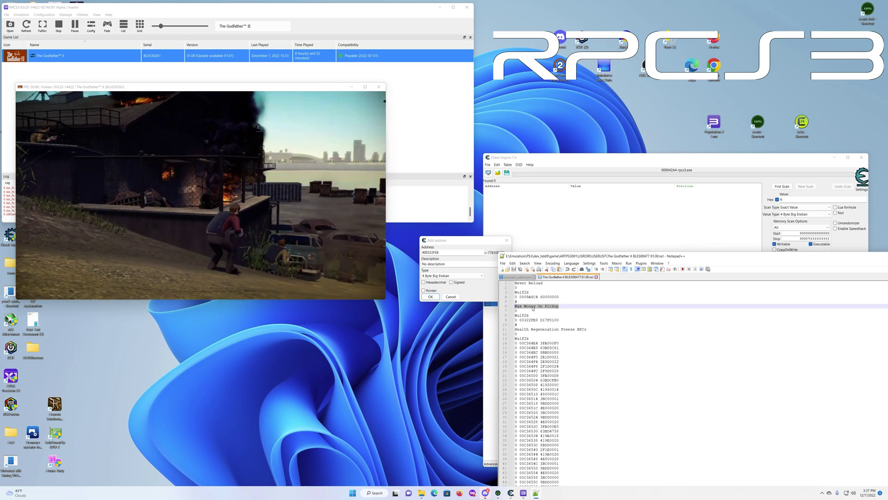
pyautogui.rightClick(533, 308)
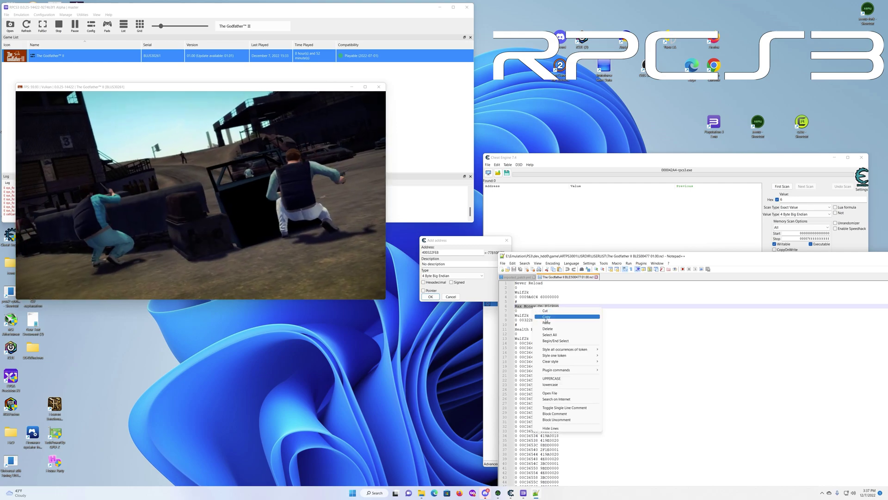
pyautogui.click(547, 317)
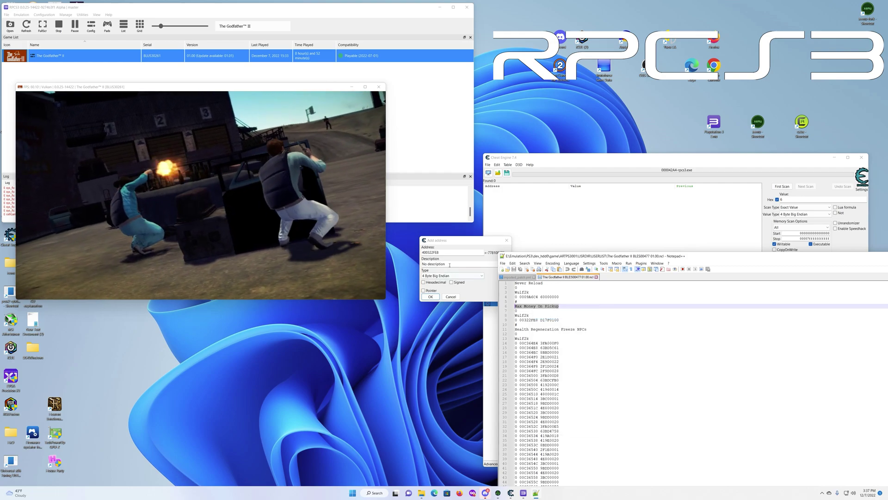
pyautogui.moveTo(449, 265); pyautogui.dragTo(428, 264)
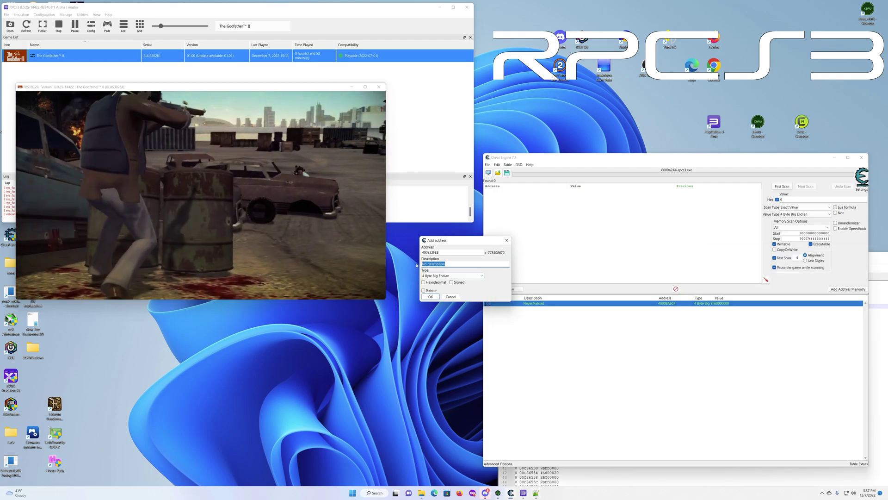
pyautogui.hotkey('ctrl', 'v')
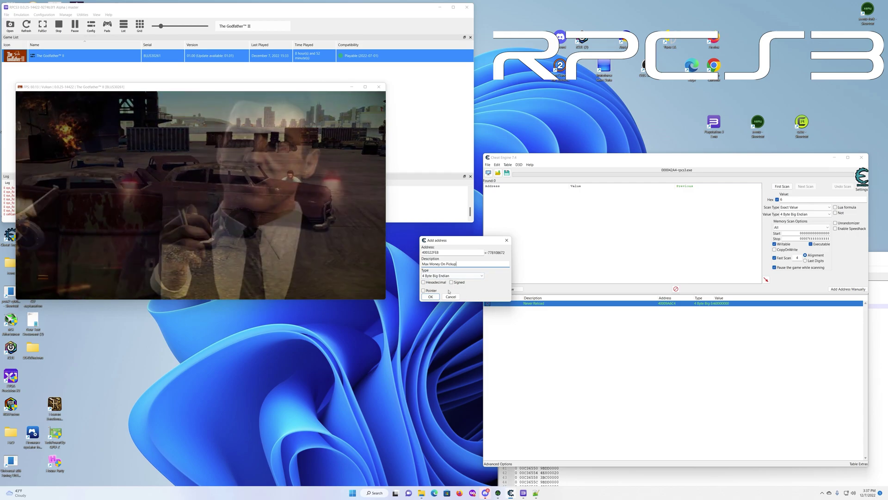
pyautogui.click(437, 282)
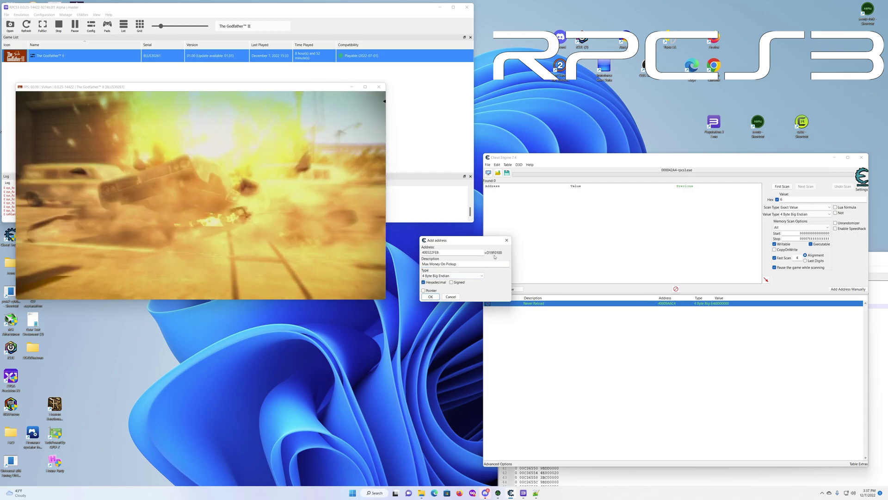
# - Copy the value D17F0100 from the cheat file and confirm adding the entry
pyautogui.click(619, 473)
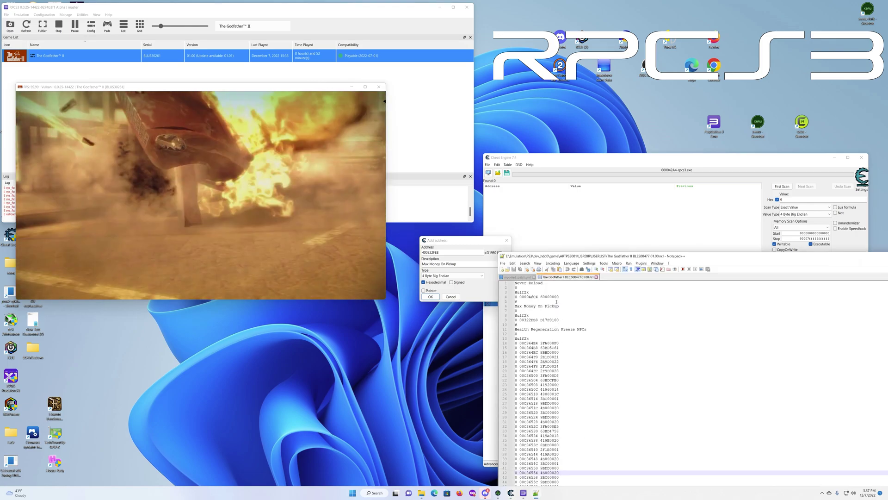
pyautogui.moveTo(560, 321); pyautogui.dragTo(542, 320)
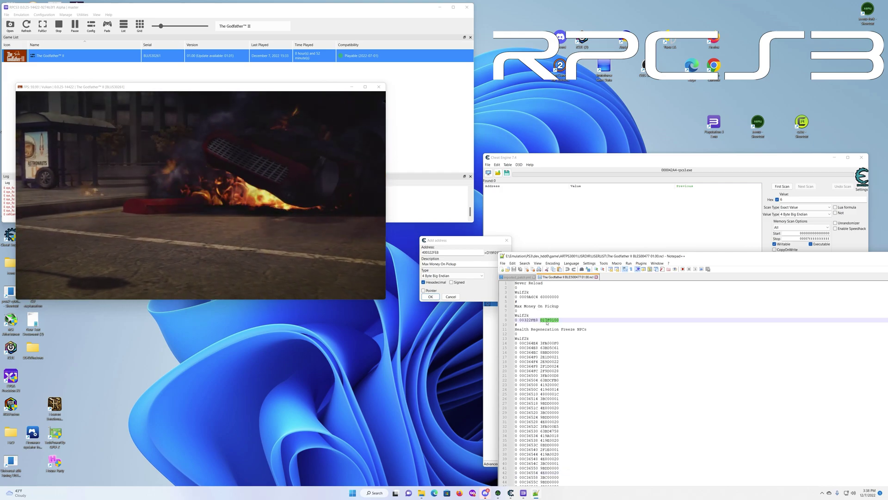
pyautogui.rightClick(548, 323)
pyautogui.click(556, 331)
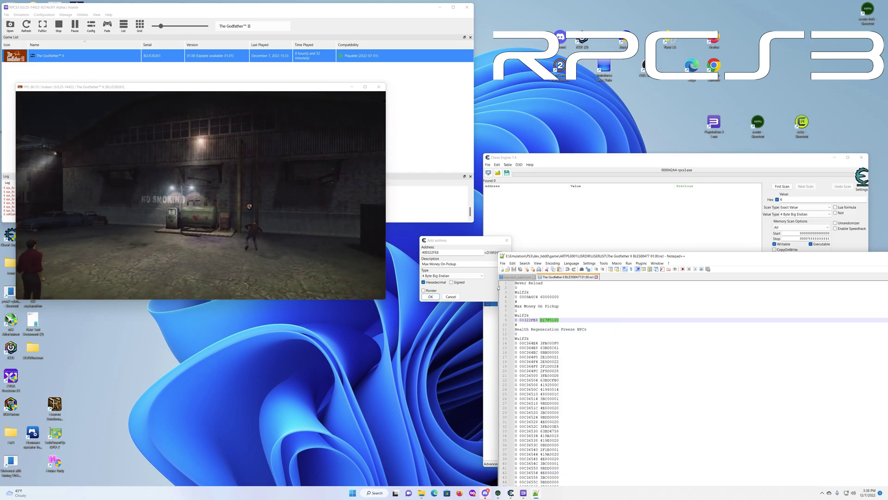
pyautogui.click(474, 244)
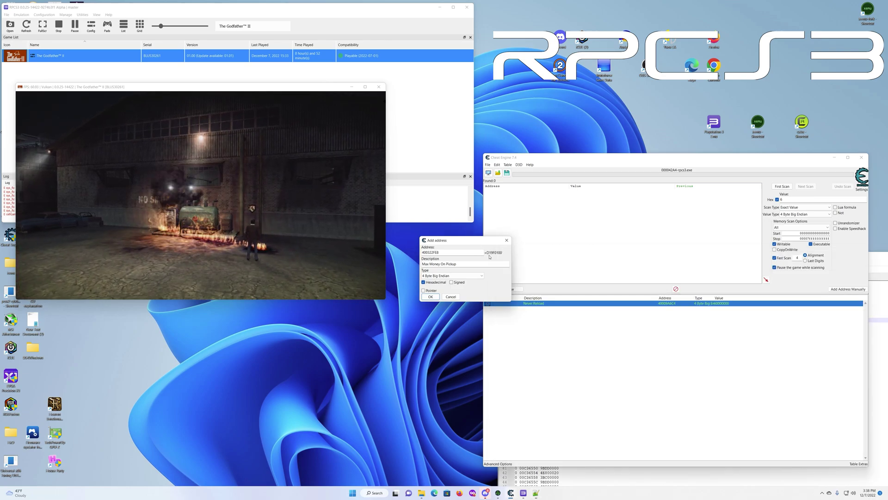
pyautogui.click(434, 296)
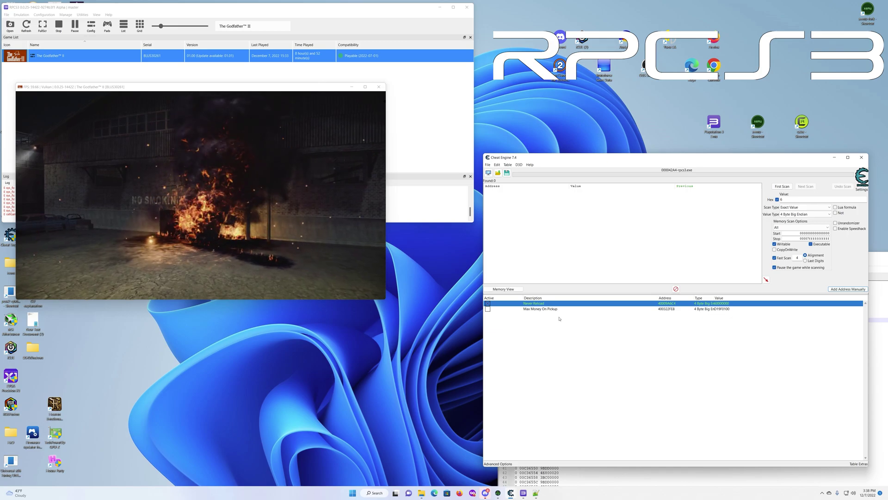
# - Change the Max Money On Pickup entry's value to D17F0100
pyautogui.click(488, 309)
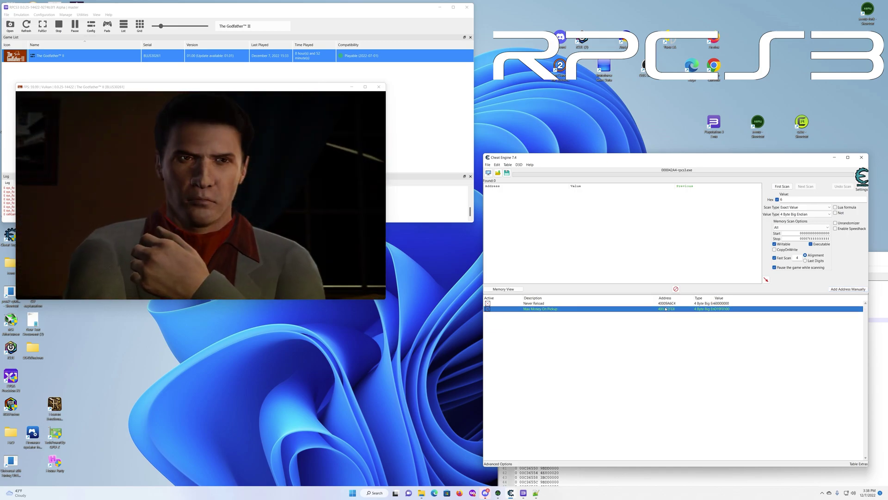
pyautogui.doubleClick(720, 309)
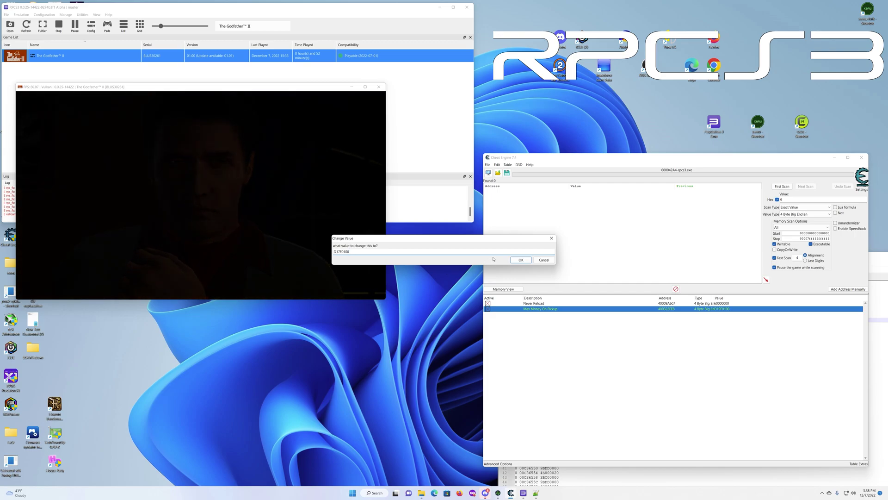
pyautogui.click(520, 260)
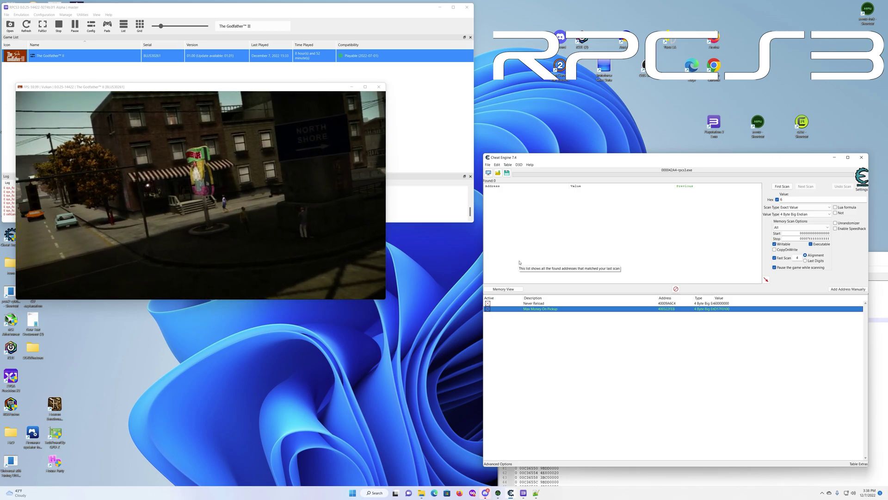
# - Stop the game in RPCS3 and boot The Godfather II again
pyautogui.click(58, 27)
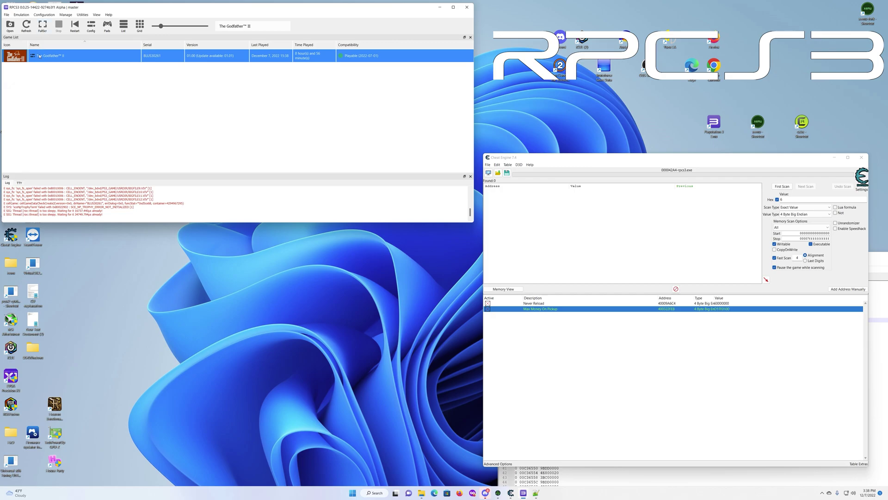
pyautogui.doubleClick(39, 56)
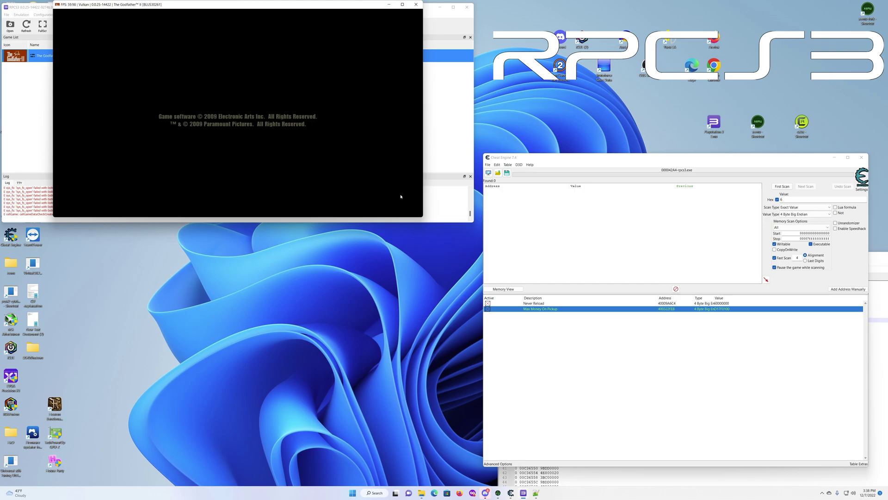
# - Attach Cheat Engine to the newly started game process
pyautogui.click(488, 173)
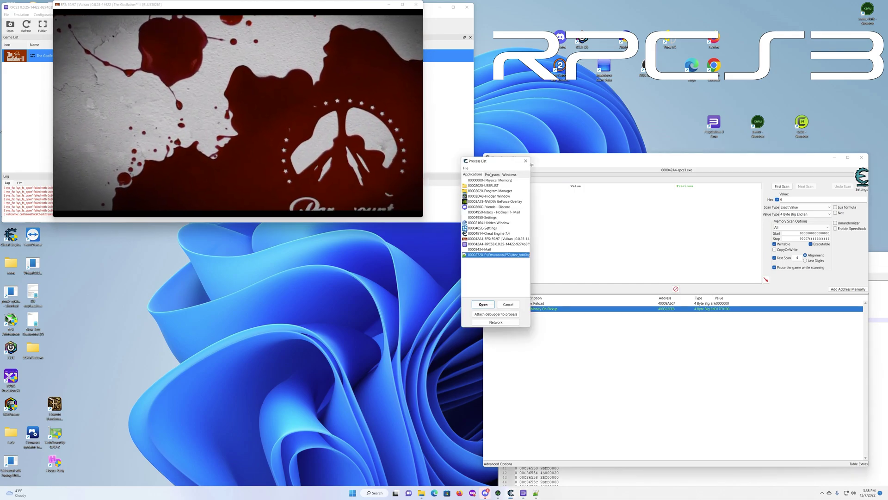
pyautogui.click(467, 239)
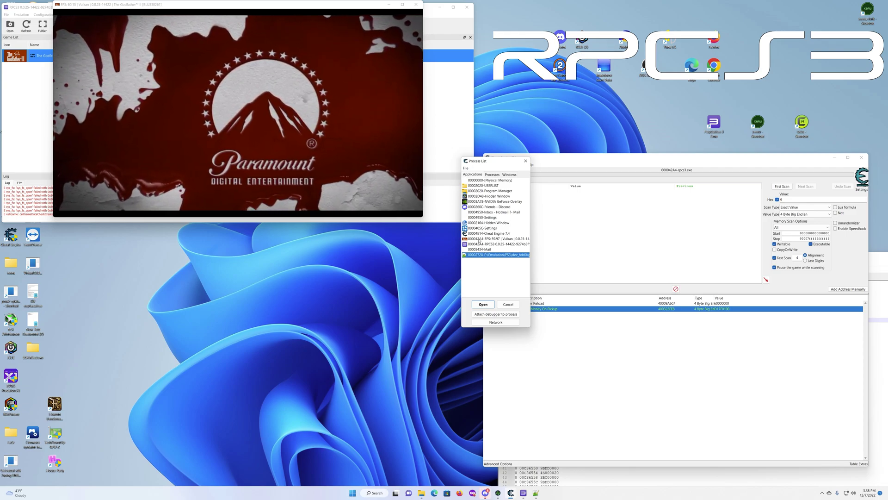
pyautogui.click(484, 305)
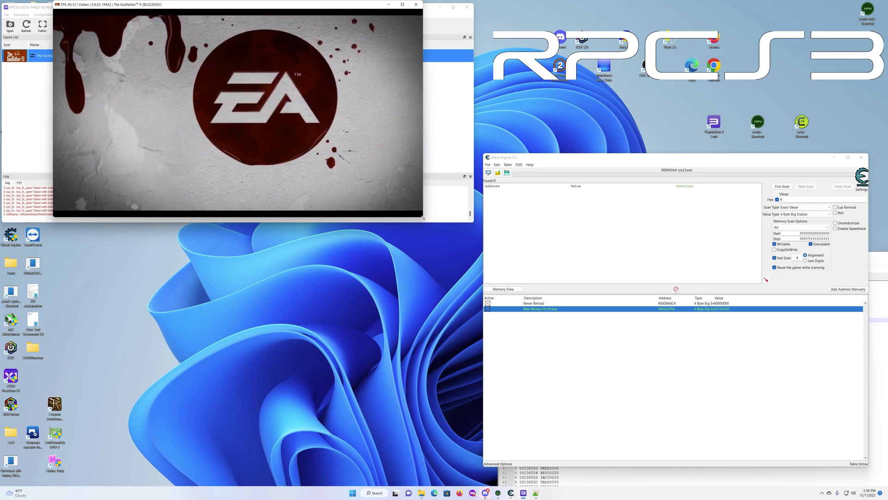
# - Enlarge the game window, pass the title screen and dismiss the autosave notice
pyautogui.moveTo(424, 218); pyautogui.dragTo(479, 286)
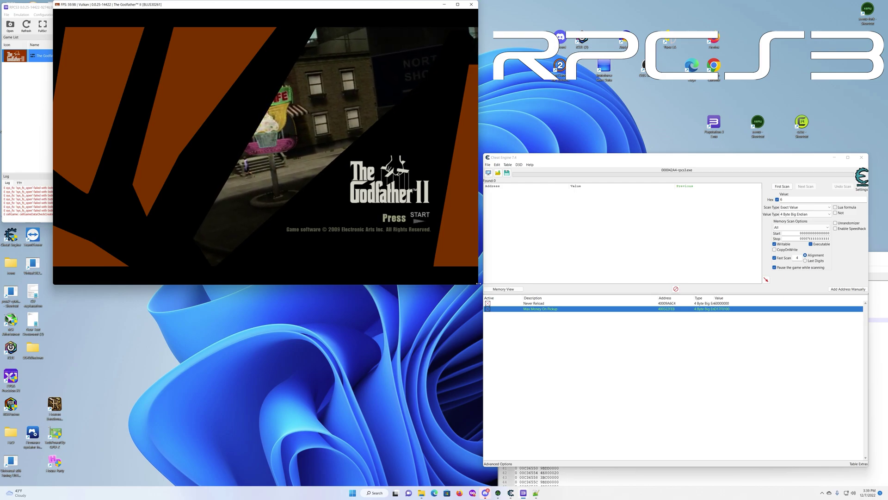
pyautogui.press('Return')
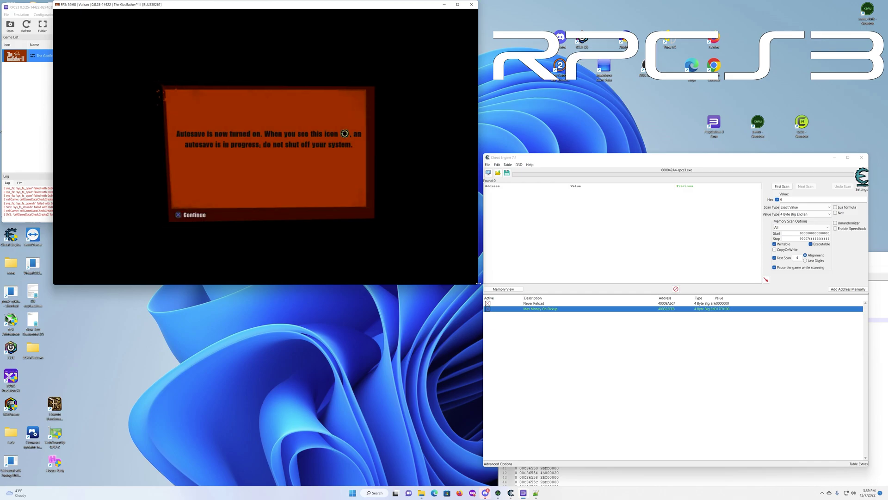
pyautogui.press('x')
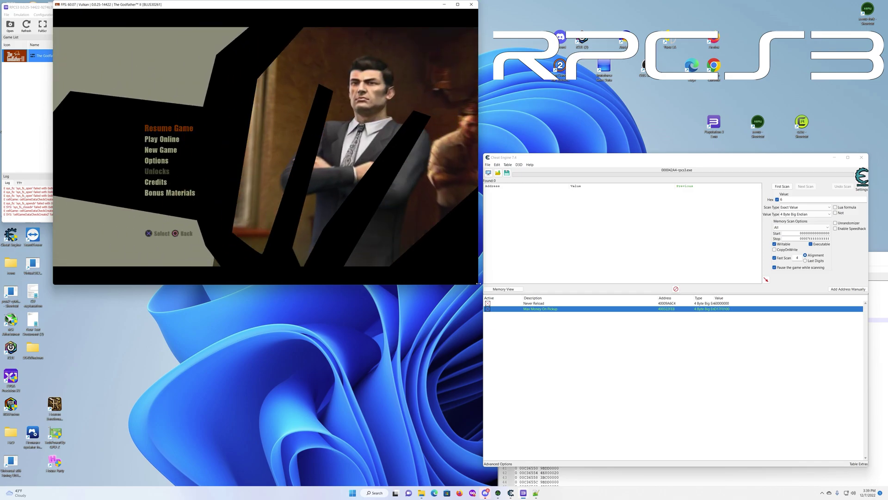